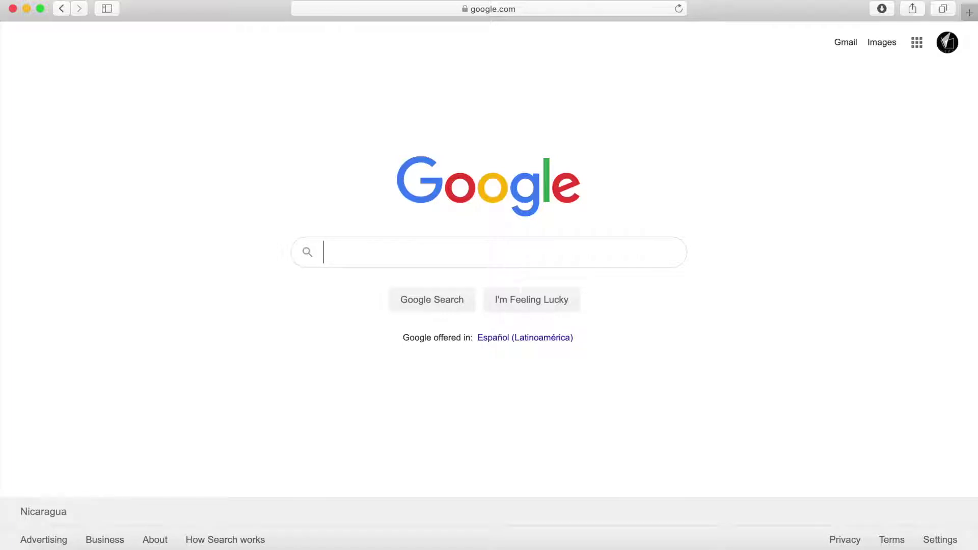
- Search Google for 'unsplash' and open the Unsplash website from the results
{"action": "type", "text": "unsp"}
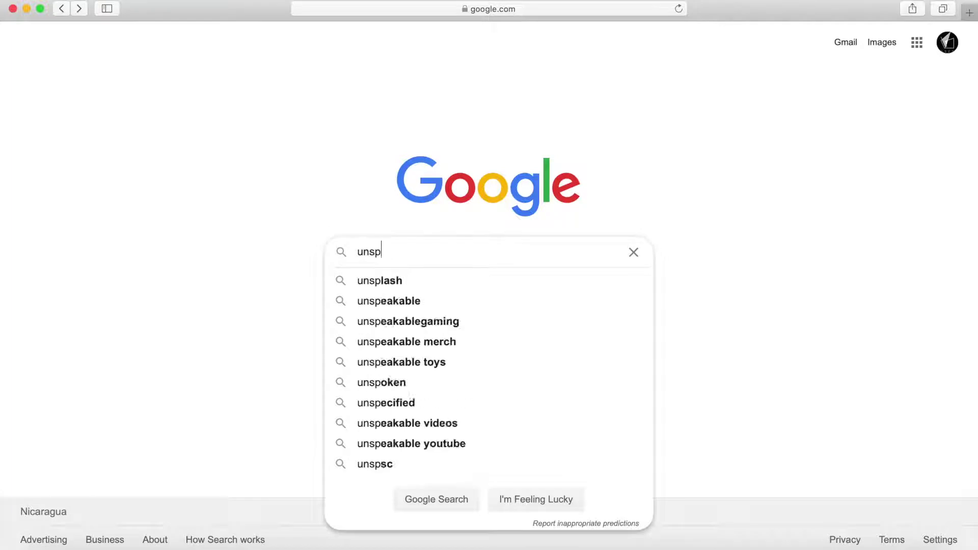
{"action": "type", "text": "lash"}
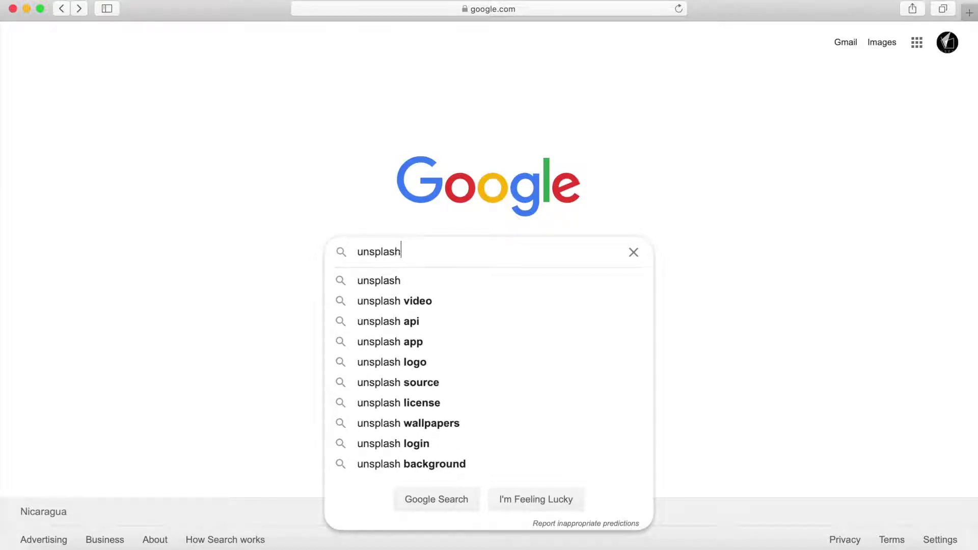
{"action": "key", "text": "Return"}
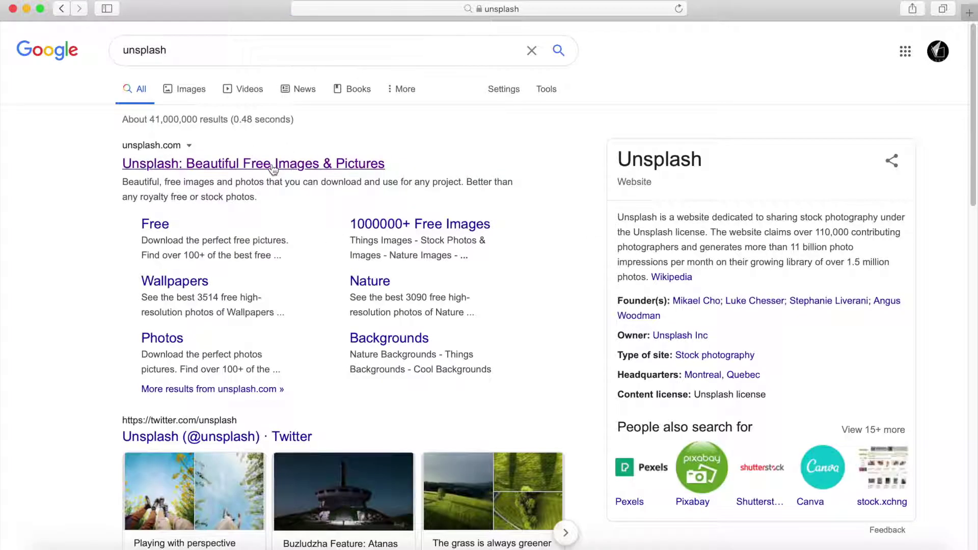
{"action": "left_click", "coordinate": [272, 164]}
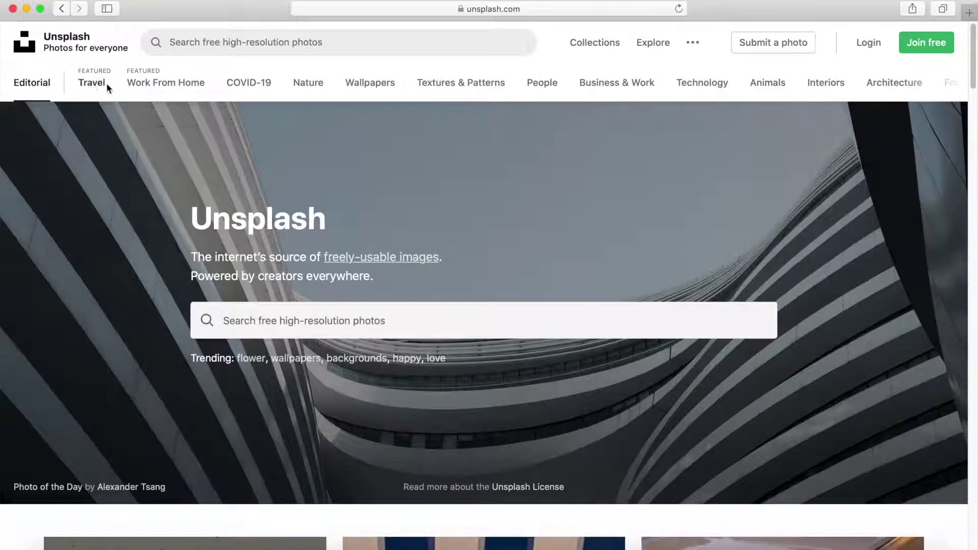
- Browse the Unsplash photo grid, then go to its photo search box
{"action": "scroll", "coordinate": [436, 258], "scroll_direction": "down", "scroll_amount": 8}
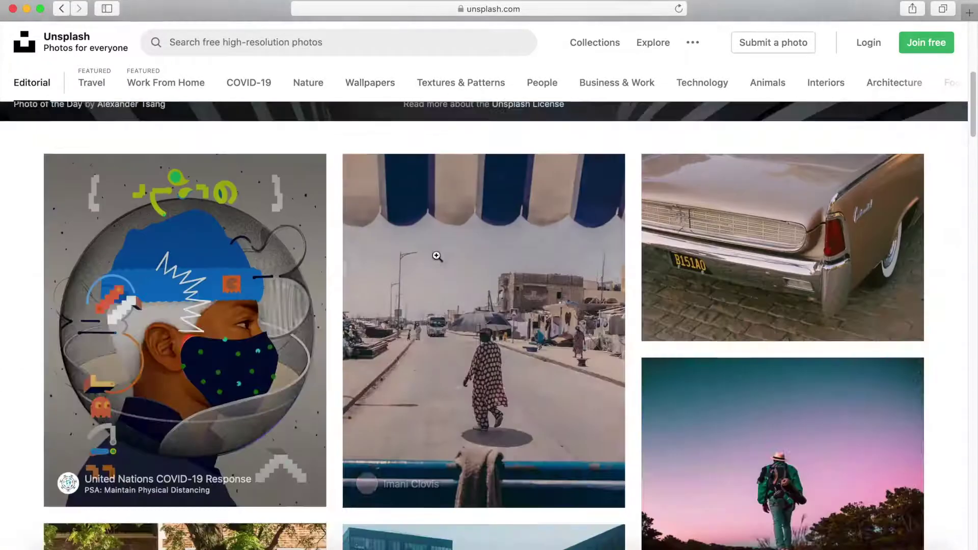
{"action": "scroll", "coordinate": [437, 255], "scroll_direction": "down", "scroll_amount": 15}
{"action": "scroll", "coordinate": [436, 256], "scroll_direction": "up", "scroll_amount": 12}
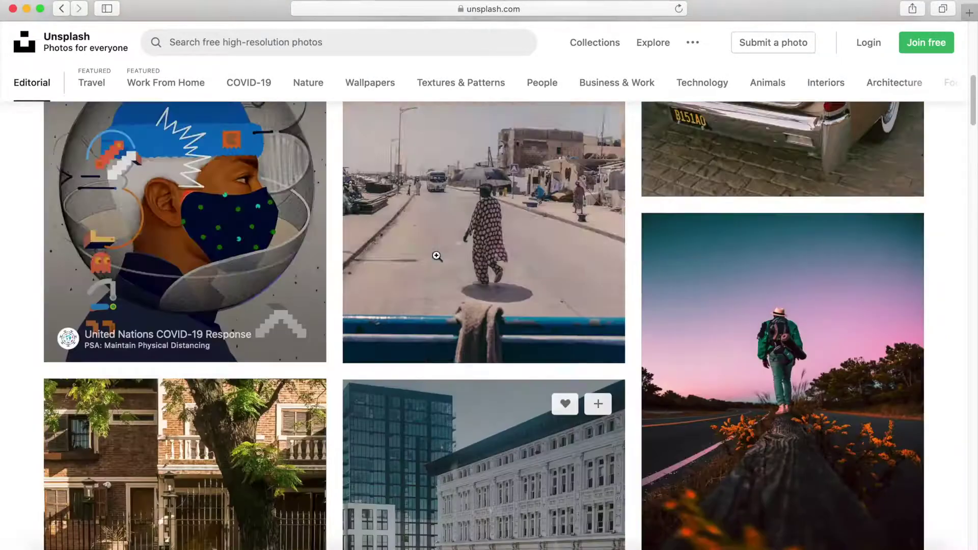
{"action": "scroll", "coordinate": [437, 256], "scroll_direction": "up", "scroll_amount": 10}
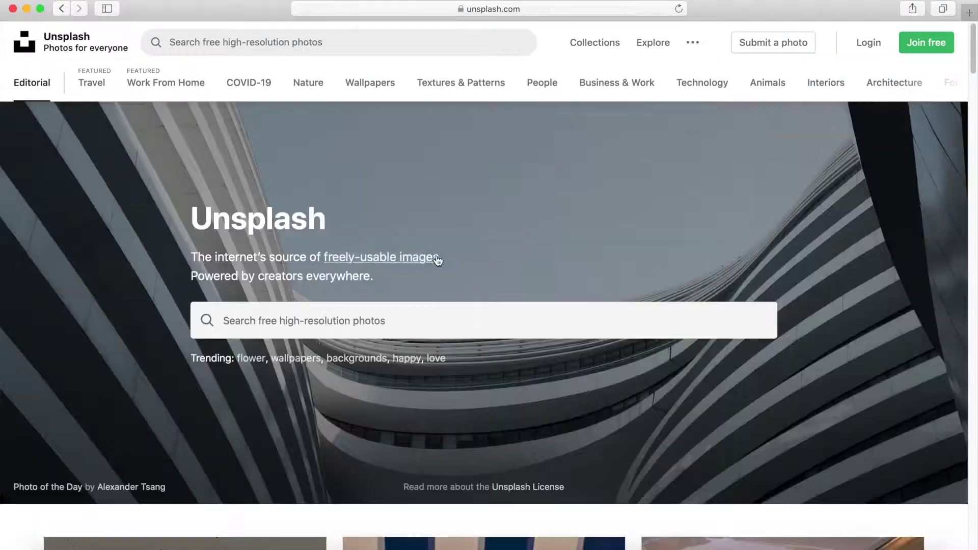
{"action": "left_click", "coordinate": [423, 316]}
- Search Unsplash for 'travel' and scroll through the travel photo results
{"action": "type", "text": "travel"}
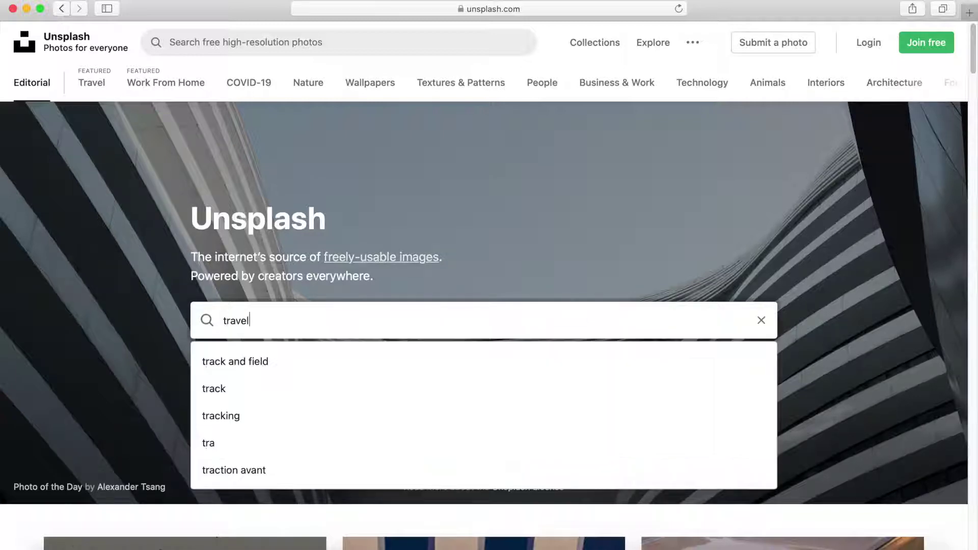
{"action": "key", "text": "Return"}
{"action": "scroll", "coordinate": [490, 157], "scroll_direction": "down", "scroll_amount": 3}
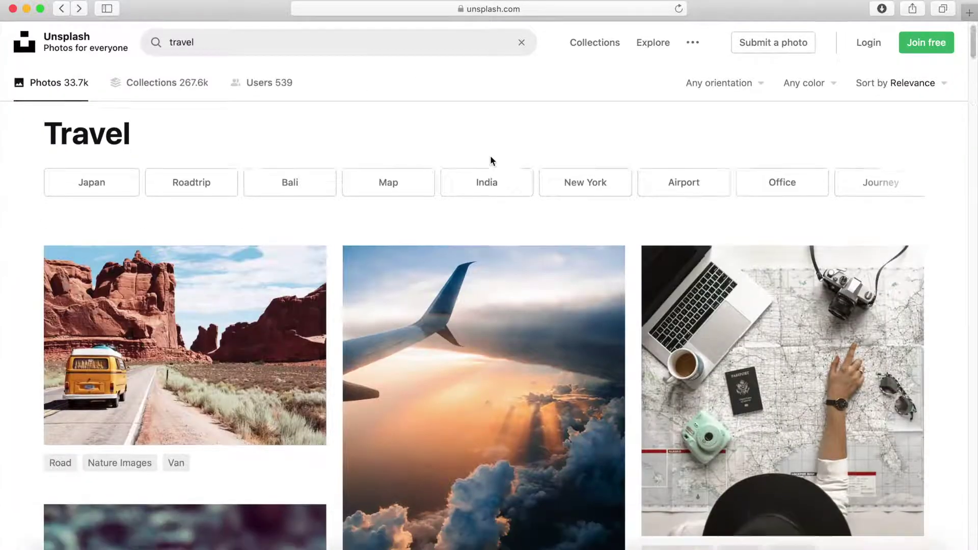
{"action": "scroll", "coordinate": [490, 157], "scroll_direction": "down", "scroll_amount": 9}
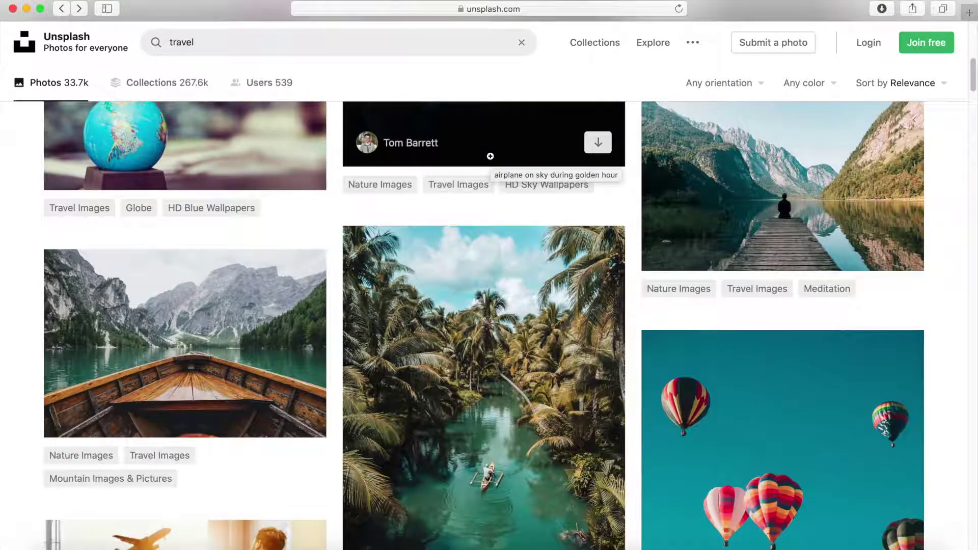
{"action": "scroll", "coordinate": [490, 156], "scroll_direction": "down", "scroll_amount": 4}
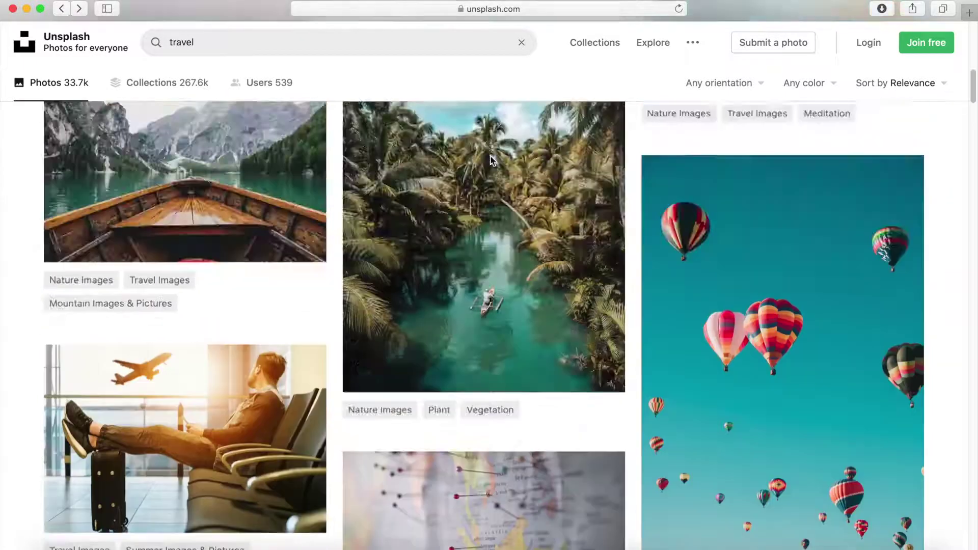
{"action": "scroll", "coordinate": [491, 159], "scroll_direction": "up", "scroll_amount": 9}
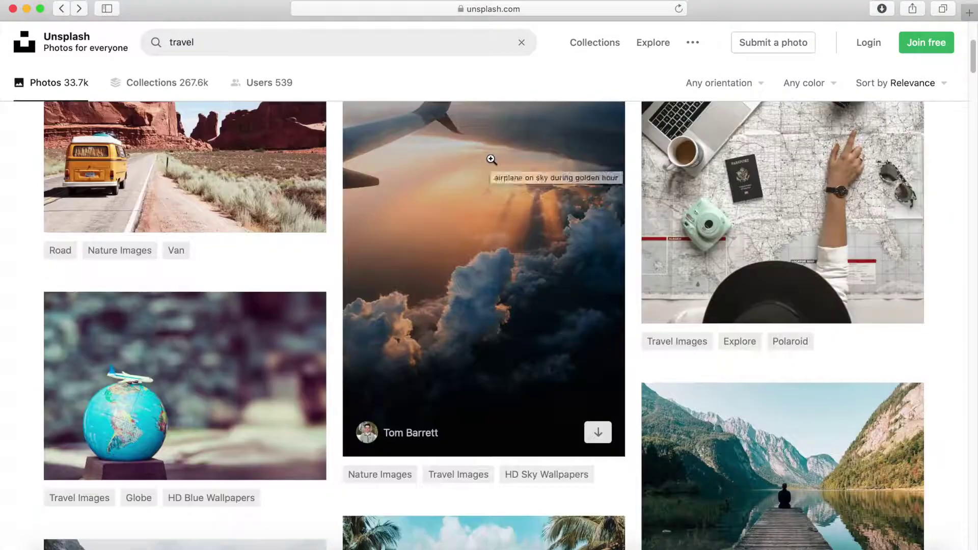
{"action": "scroll", "coordinate": [490, 158], "scroll_direction": "up", "scroll_amount": 5}
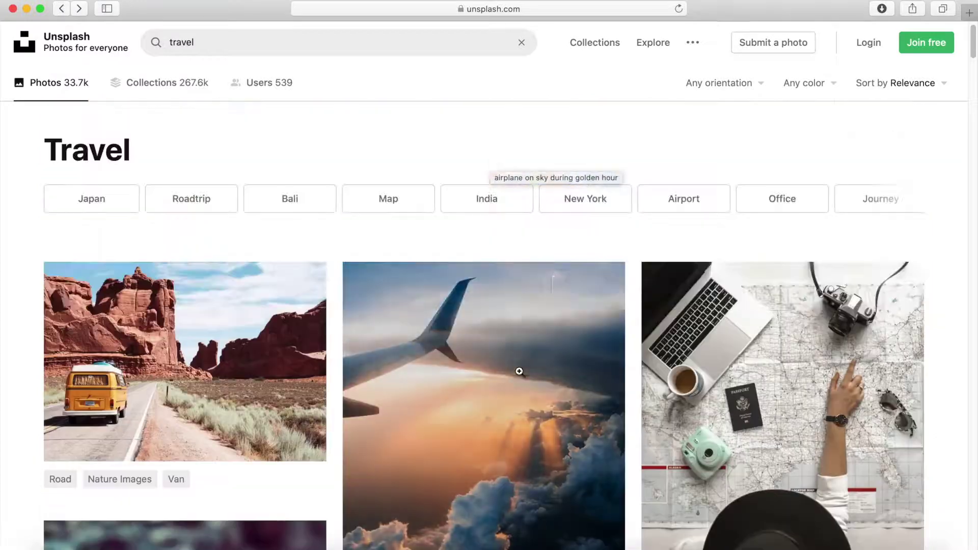
{"action": "scroll", "coordinate": [519, 374], "scroll_direction": "down", "scroll_amount": 3}
- Download the airplane-over-clouds photo for free and close its detail view
{"action": "left_click", "coordinate": [520, 375]}
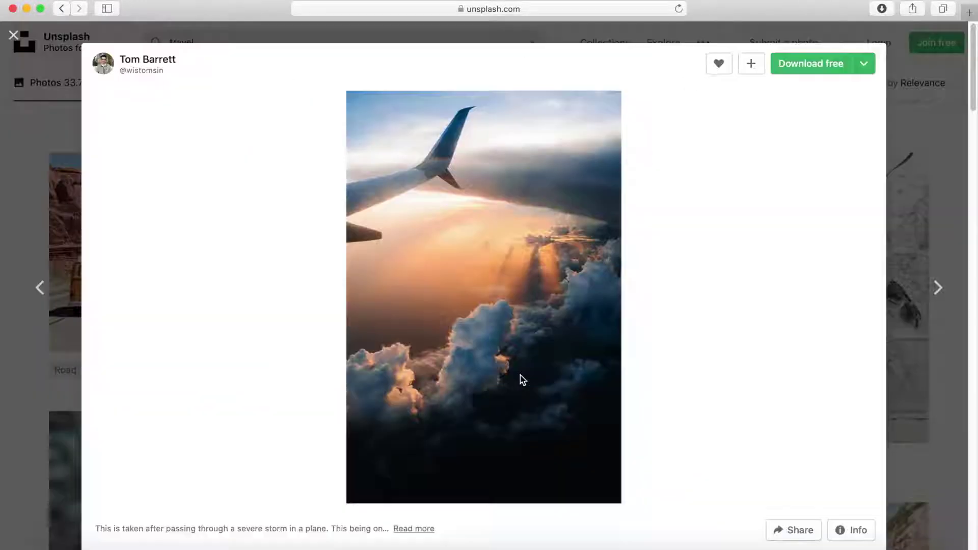
{"action": "left_click", "coordinate": [825, 70]}
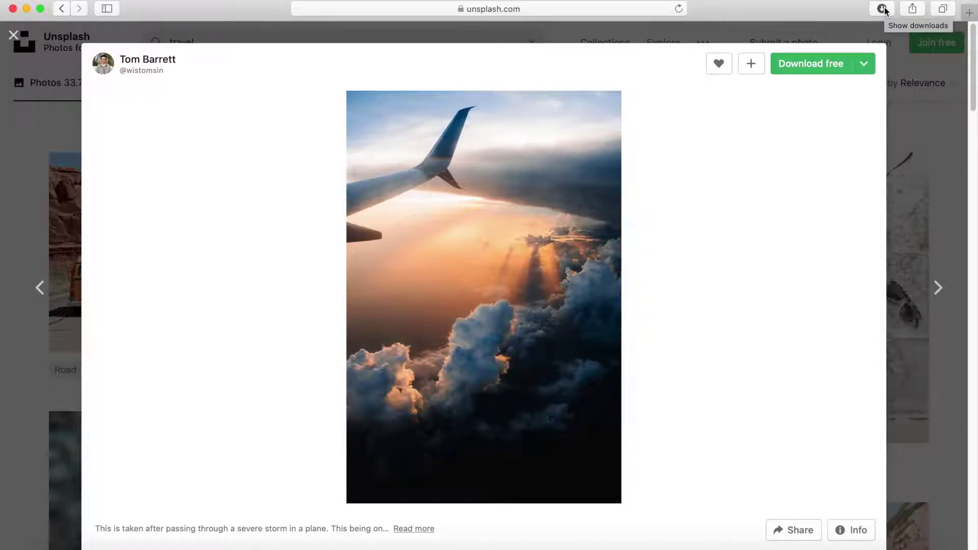
{"action": "left_click", "coordinate": [940, 151]}
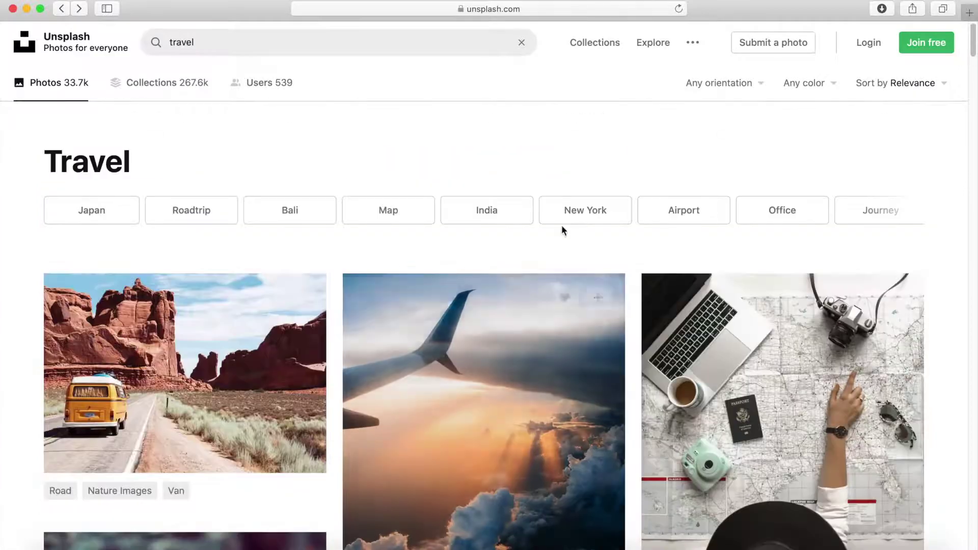
{"action": "left_click", "coordinate": [521, 5]}
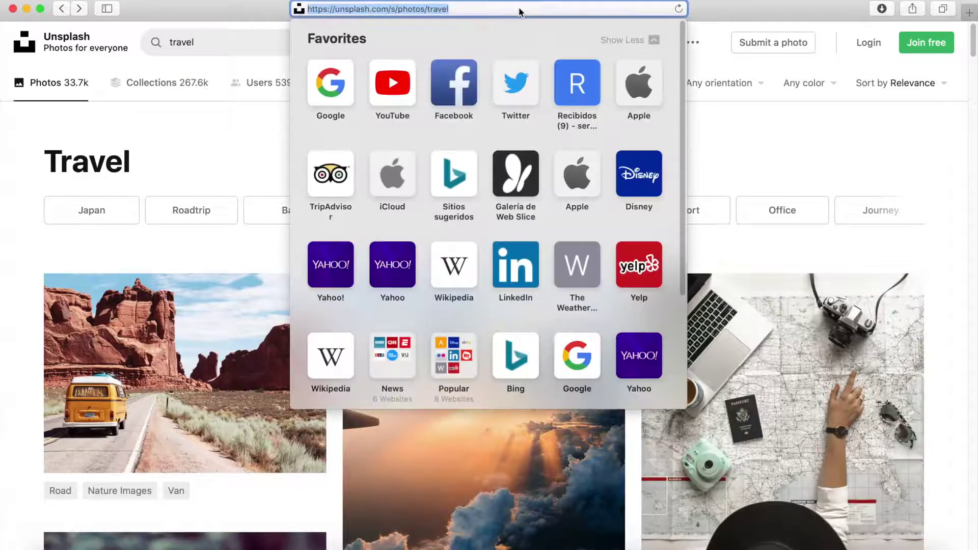
- Go to Pixabay and browse its Illustrations and Vectors sections
{"action": "type", "text": "pixabay.com"}
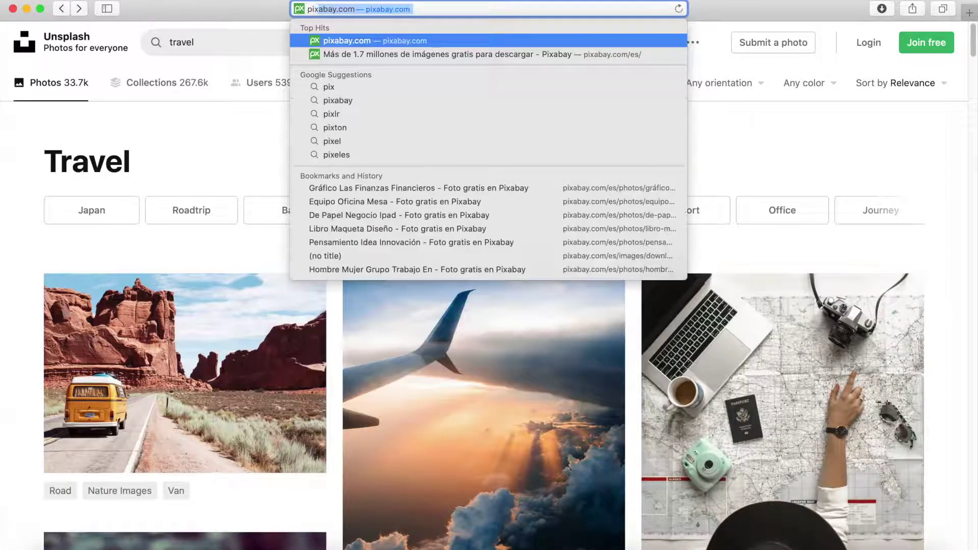
{"action": "key", "text": "Return"}
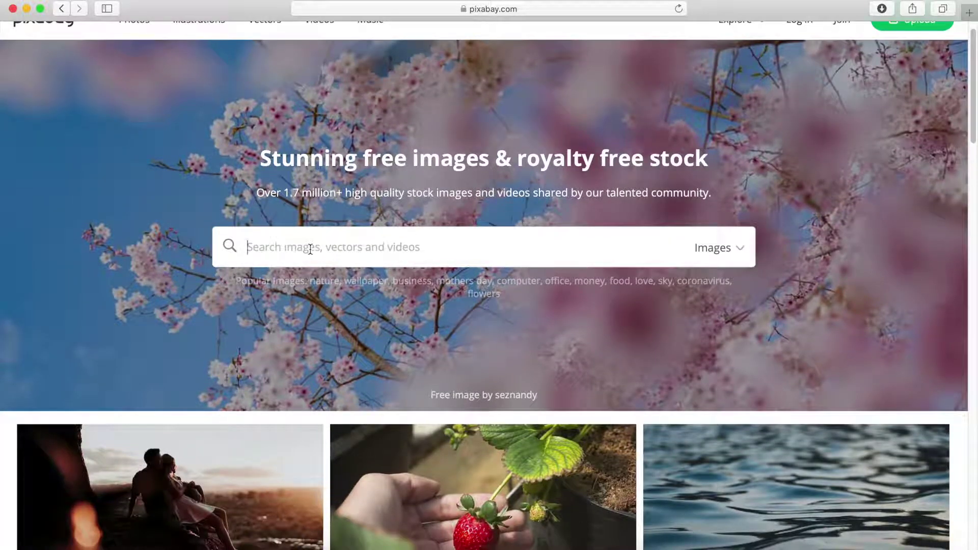
{"action": "scroll", "coordinate": [310, 249], "scroll_direction": "up", "scroll_amount": 1}
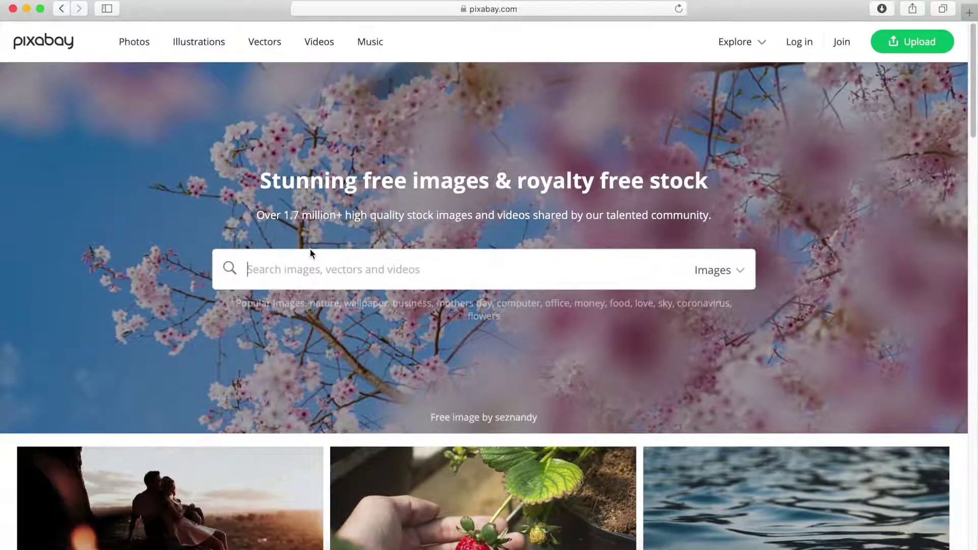
{"action": "left_click", "coordinate": [203, 43]}
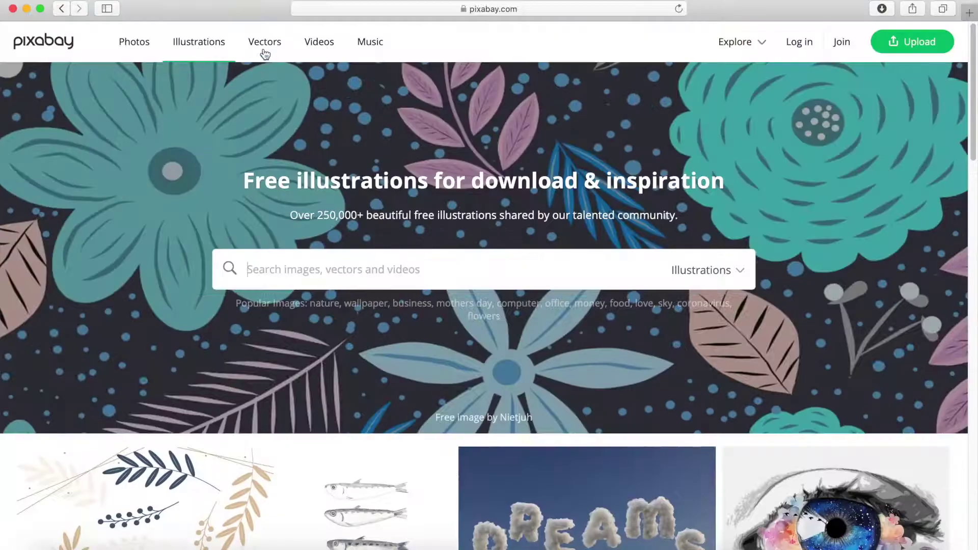
{"action": "left_click", "coordinate": [263, 50]}
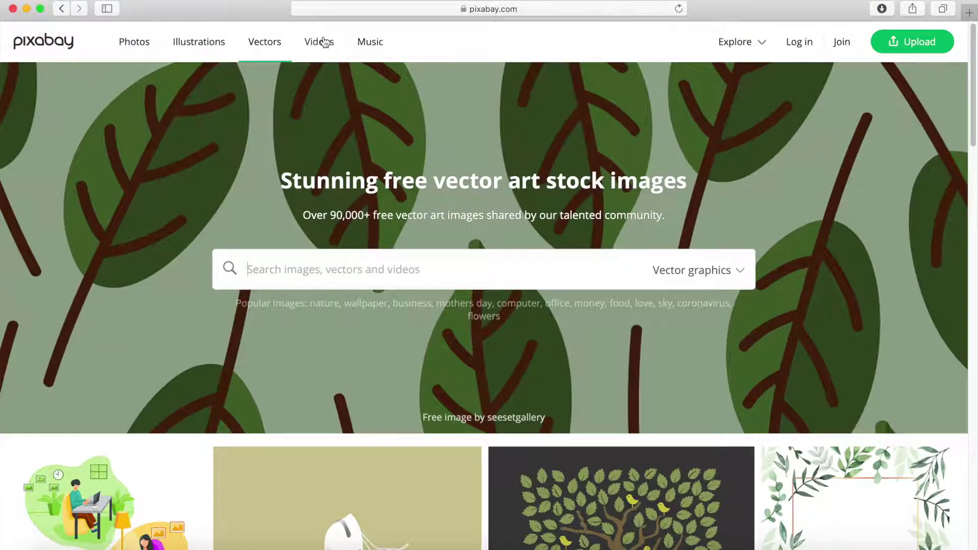
- Browse Pixabay's Videos and Music sections, then return to the Photos home page
{"action": "left_click", "coordinate": [325, 43]}
{"action": "scroll", "coordinate": [579, 295], "scroll_direction": "down", "scroll_amount": 2}
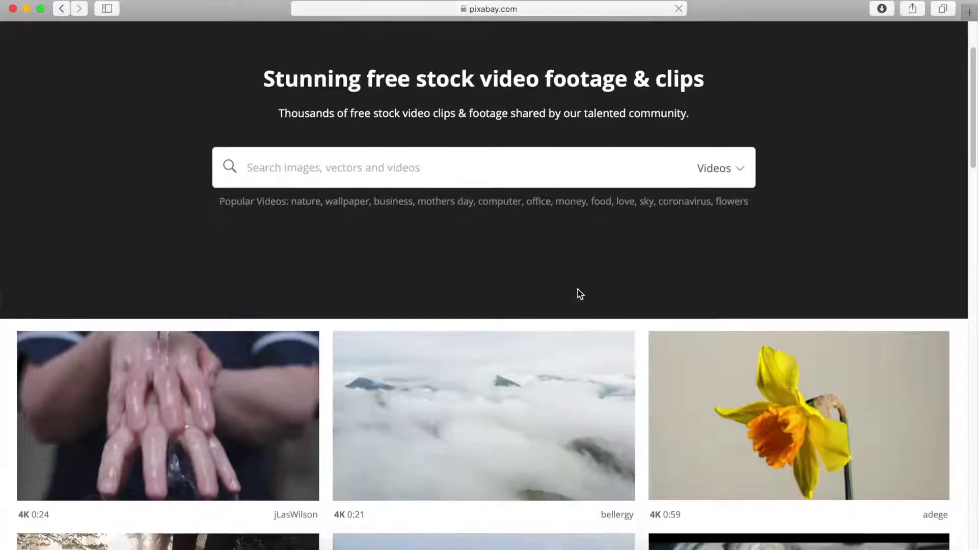
{"action": "scroll", "coordinate": [578, 301], "scroll_direction": "down", "scroll_amount": 2}
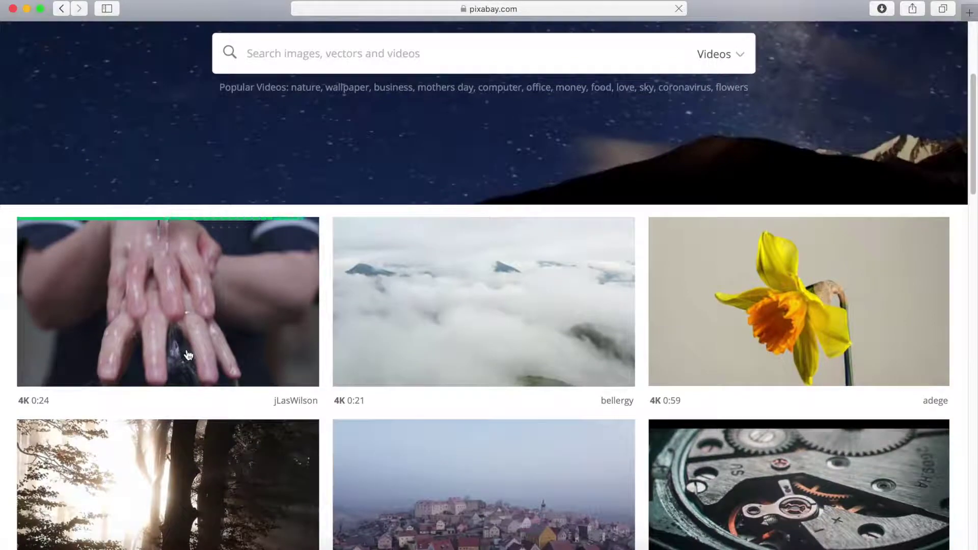
{"action": "scroll", "coordinate": [189, 355], "scroll_direction": "down", "scroll_amount": 4}
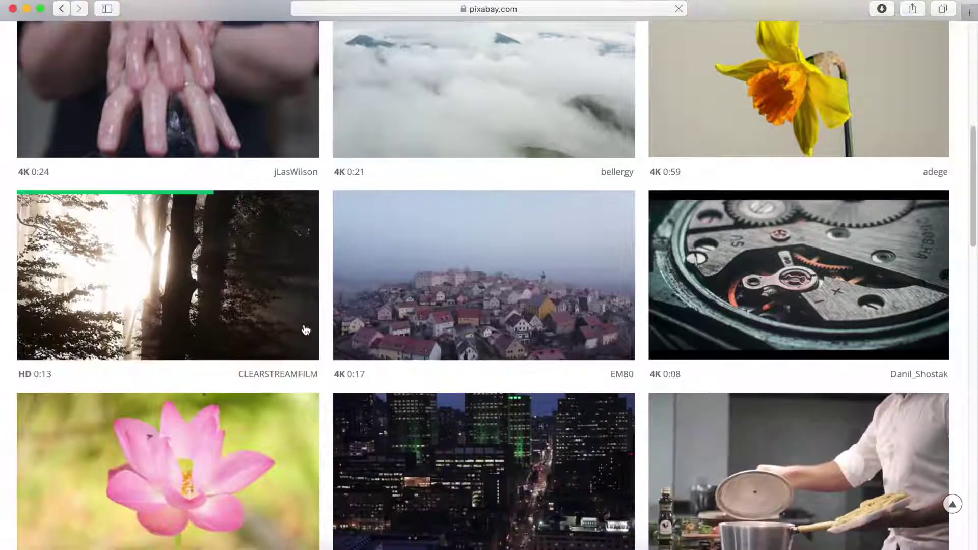
{"action": "scroll", "coordinate": [541, 305], "scroll_direction": "up", "scroll_amount": 8}
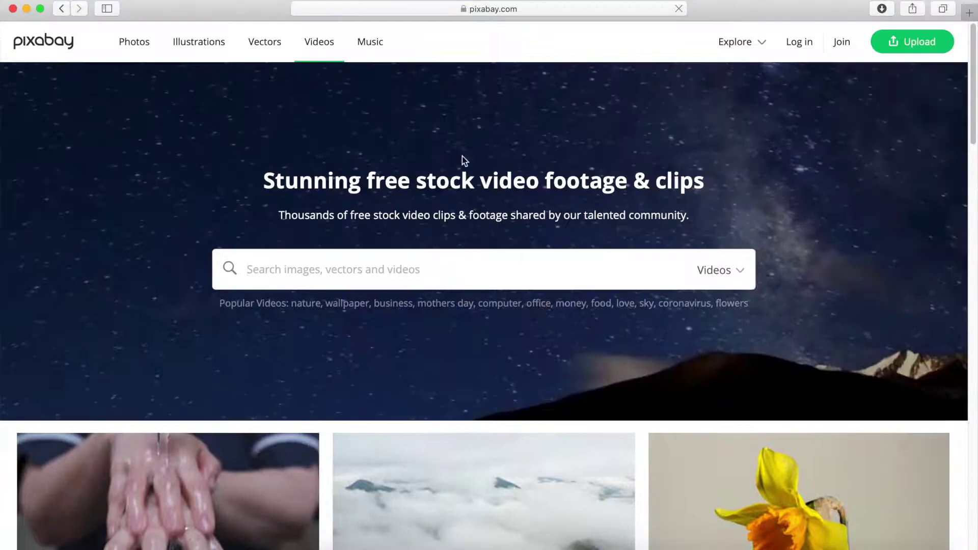
{"action": "left_click", "coordinate": [381, 49]}
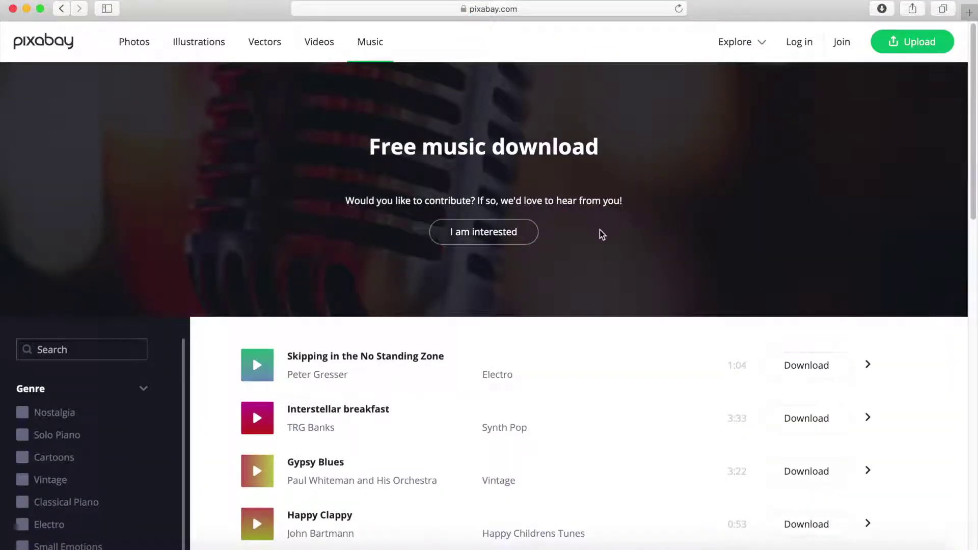
{"action": "scroll", "coordinate": [600, 233], "scroll_direction": "down", "scroll_amount": 7}
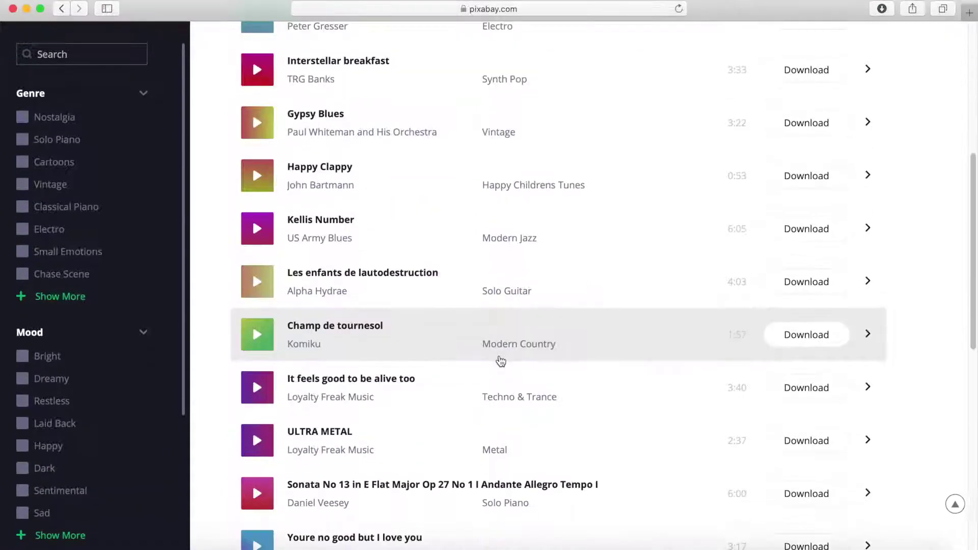
{"action": "scroll", "coordinate": [499, 362], "scroll_direction": "up", "scroll_amount": 7}
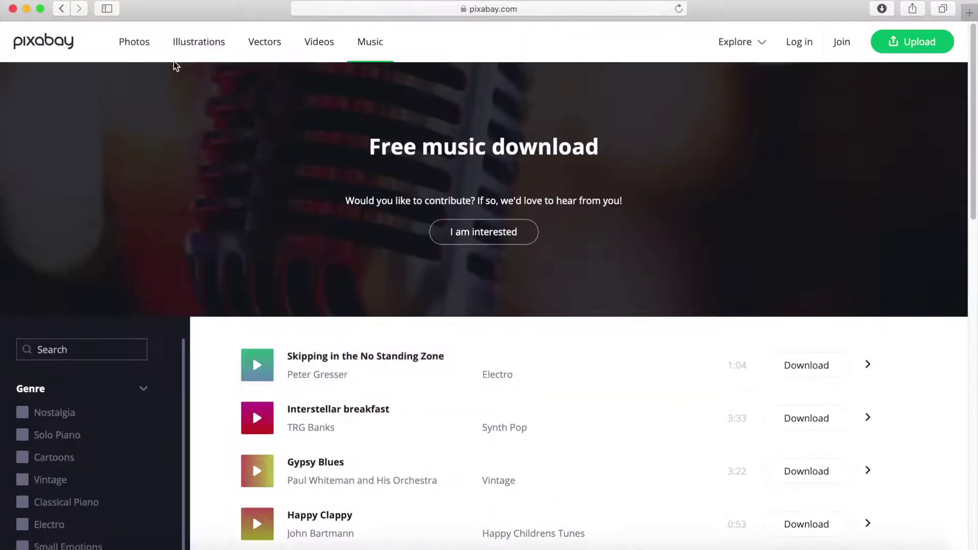
{"action": "left_click", "coordinate": [127, 43]}
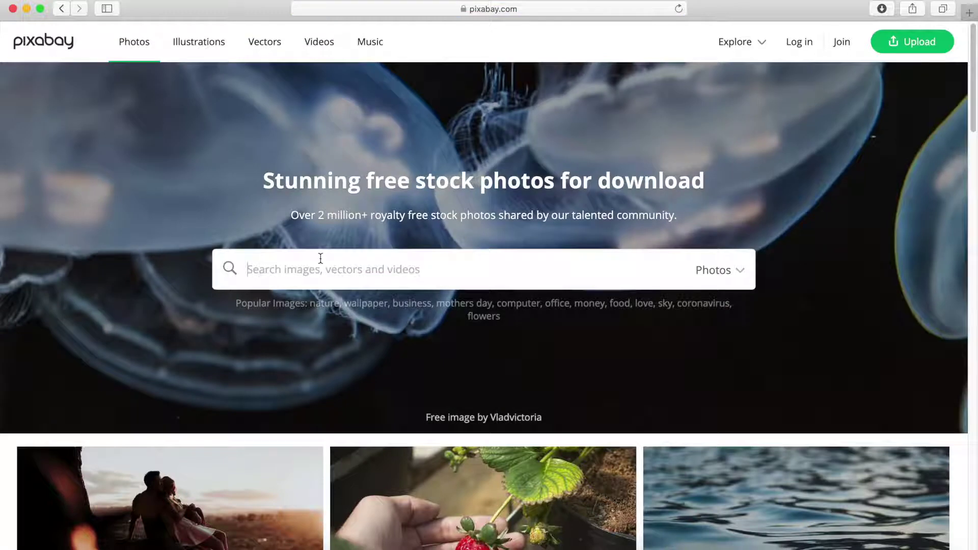
- Search Pixabay for 'life' and show download sizes for the camera, hat and jeans photo
{"action": "type", "text": "lid"}
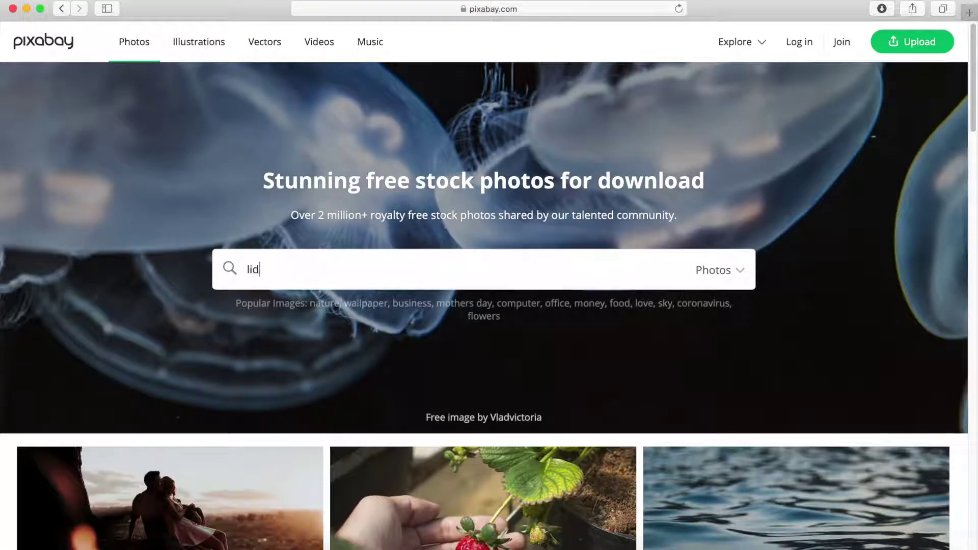
{"action": "key", "text": "BackSpace"}
{"action": "type", "text": "fe"}
{"action": "key", "text": "Return"}
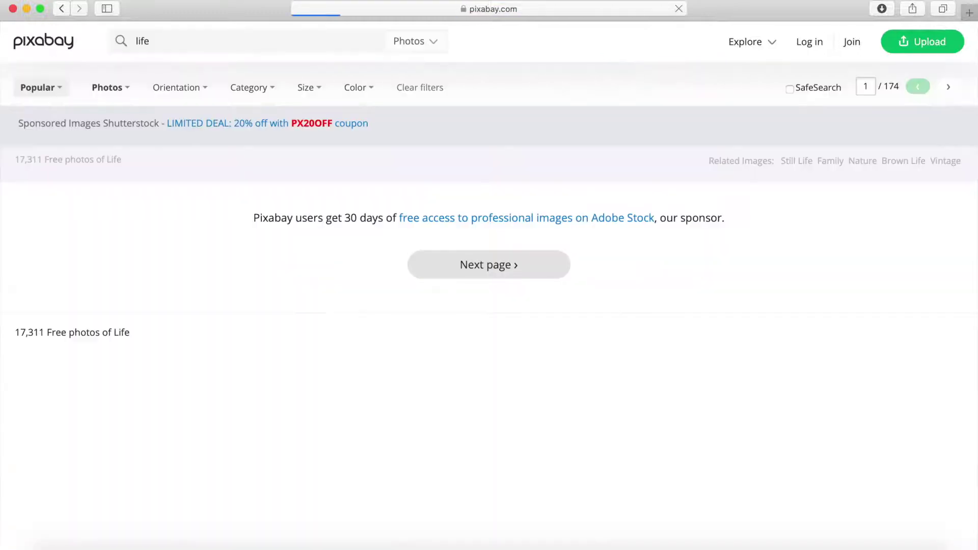
{"action": "scroll", "coordinate": [530, 338], "scroll_direction": "down", "scroll_amount": 5}
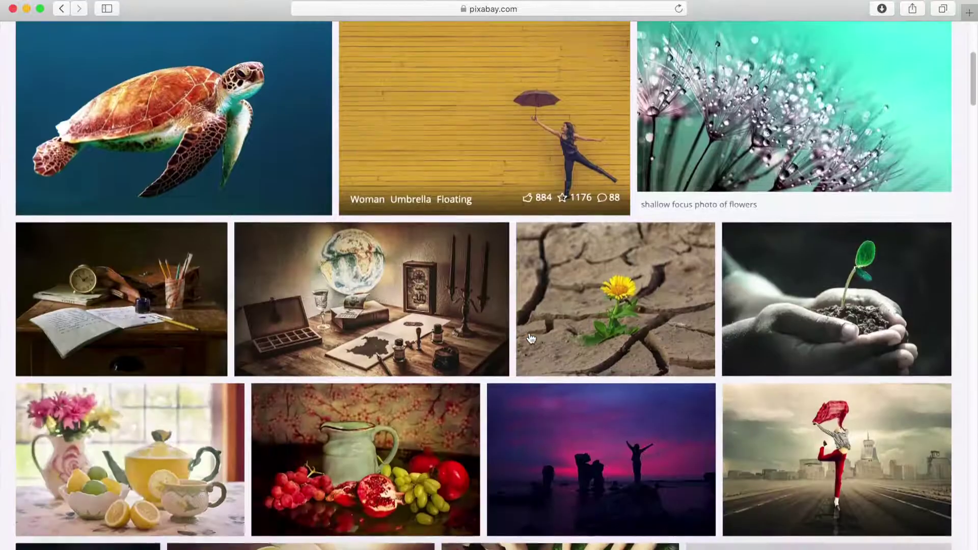
{"action": "scroll", "coordinate": [530, 339], "scroll_direction": "down", "scroll_amount": 12}
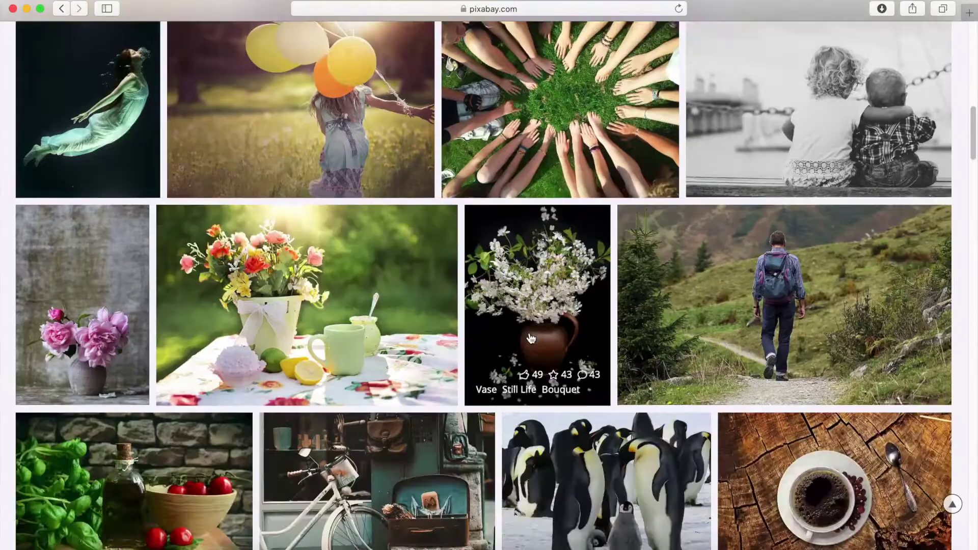
{"action": "scroll", "coordinate": [529, 338], "scroll_direction": "down", "scroll_amount": 5}
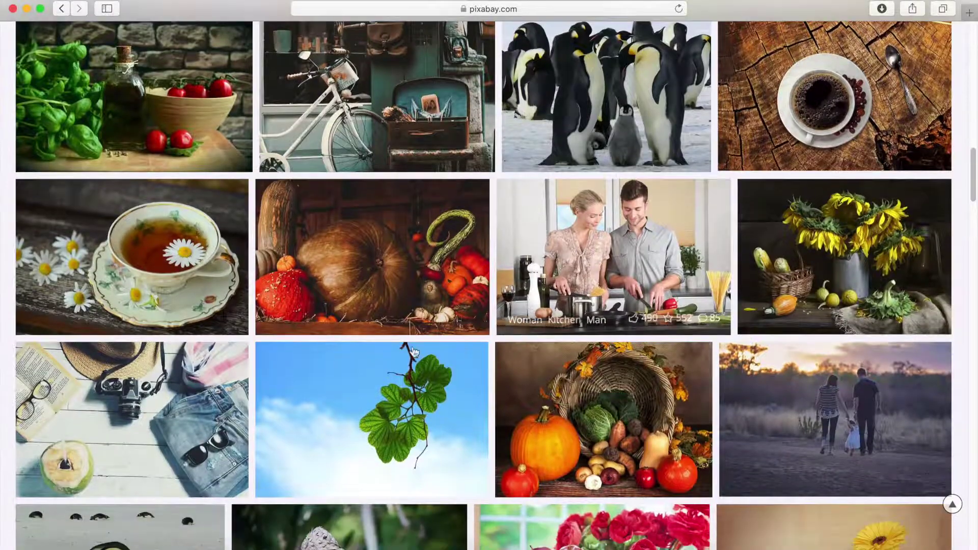
{"action": "left_click", "coordinate": [161, 371]}
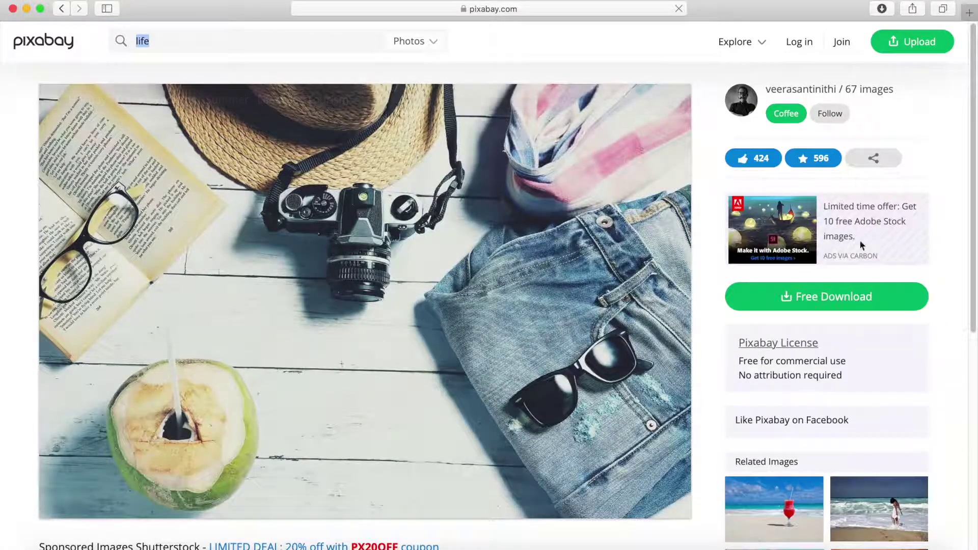
{"action": "left_click", "coordinate": [835, 310]}
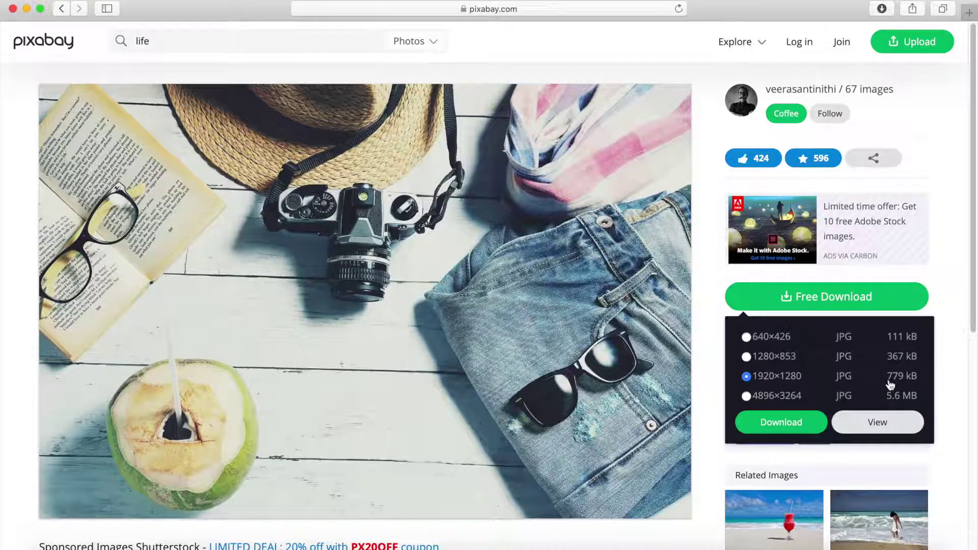
- Pass the traffic-light captcha, download holiday-2880261_1920.jpg at 1920×1280, then close Preview
{"action": "left_click", "coordinate": [803, 430]}
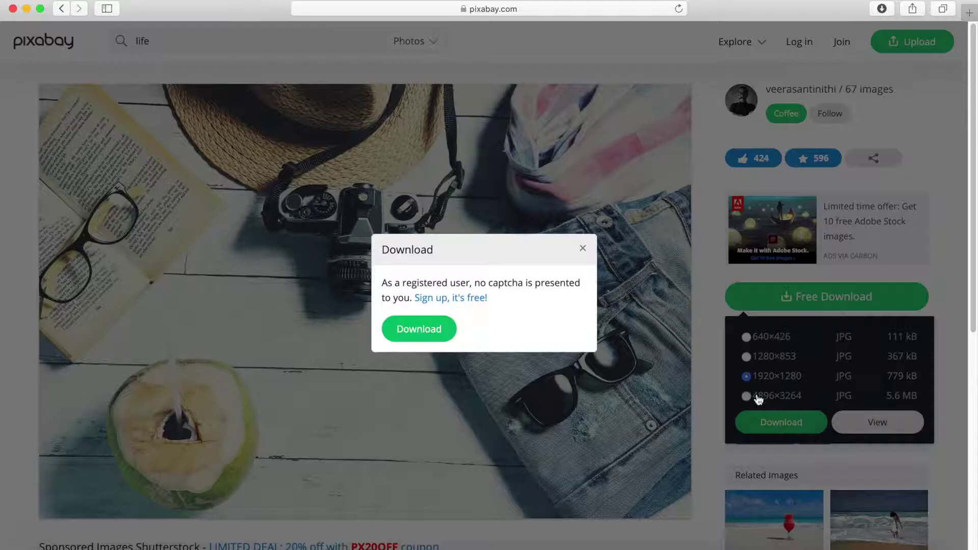
{"action": "left_click", "coordinate": [402, 305]}
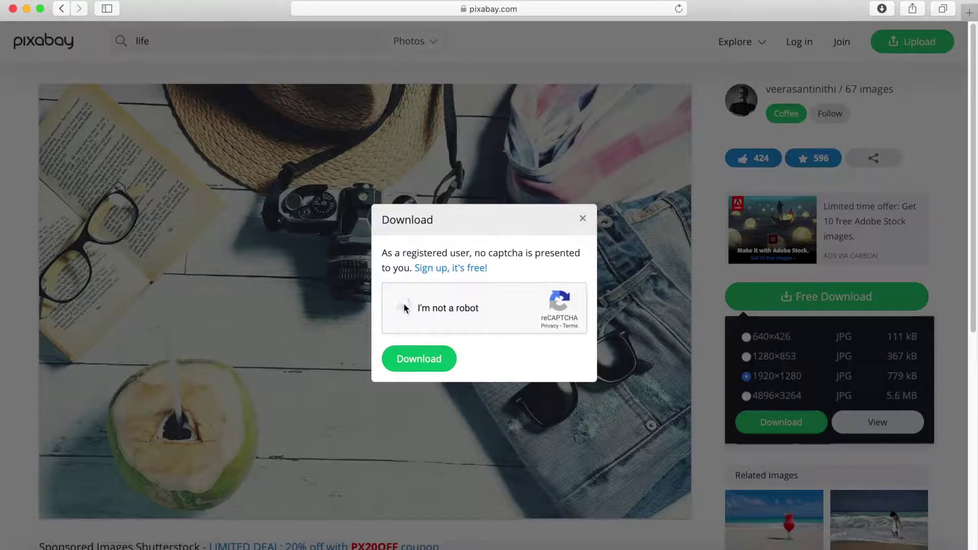
{"action": "scroll", "coordinate": [523, 290], "scroll_direction": "down", "scroll_amount": 1}
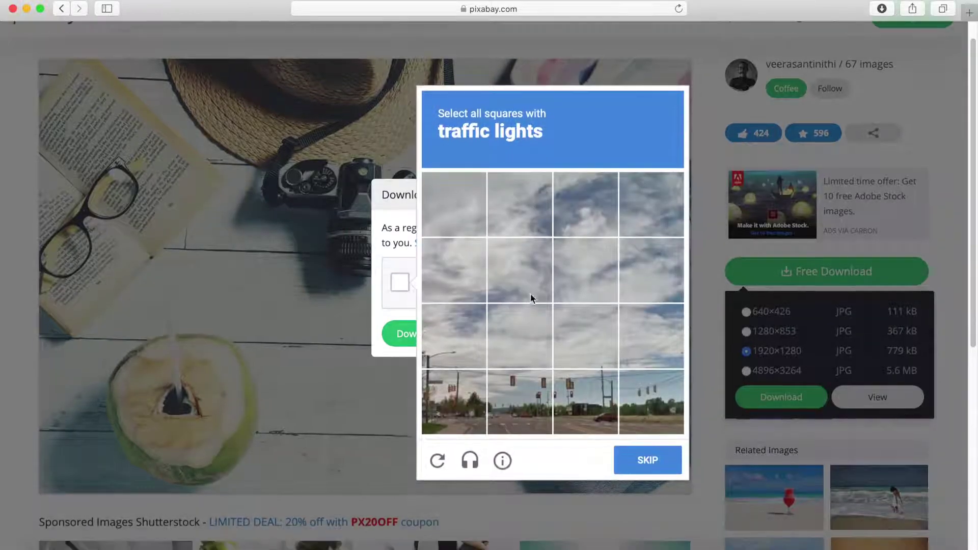
{"action": "left_click", "coordinate": [503, 405]}
{"action": "left_click", "coordinate": [463, 405]}
{"action": "left_click", "coordinate": [586, 403]}
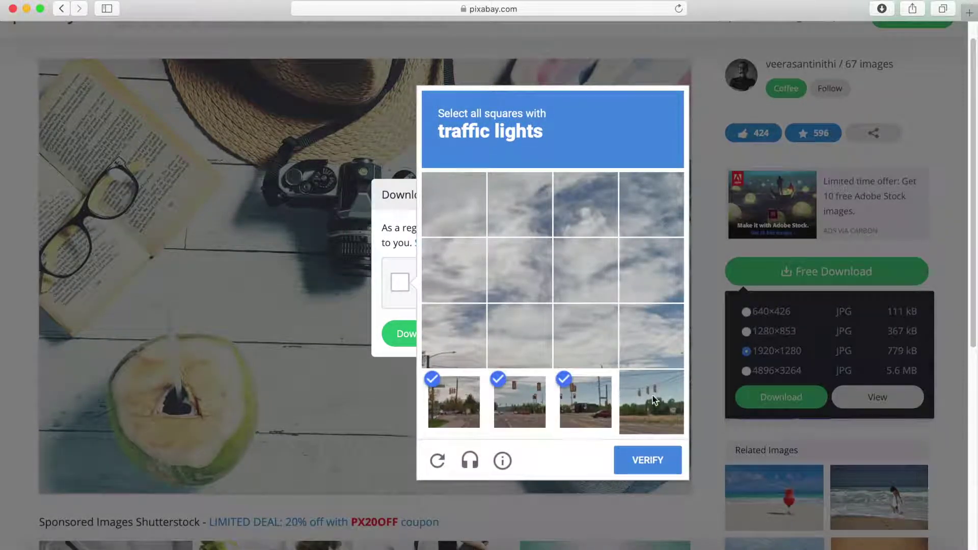
{"action": "left_click", "coordinate": [647, 400]}
{"action": "left_click", "coordinate": [655, 455]}
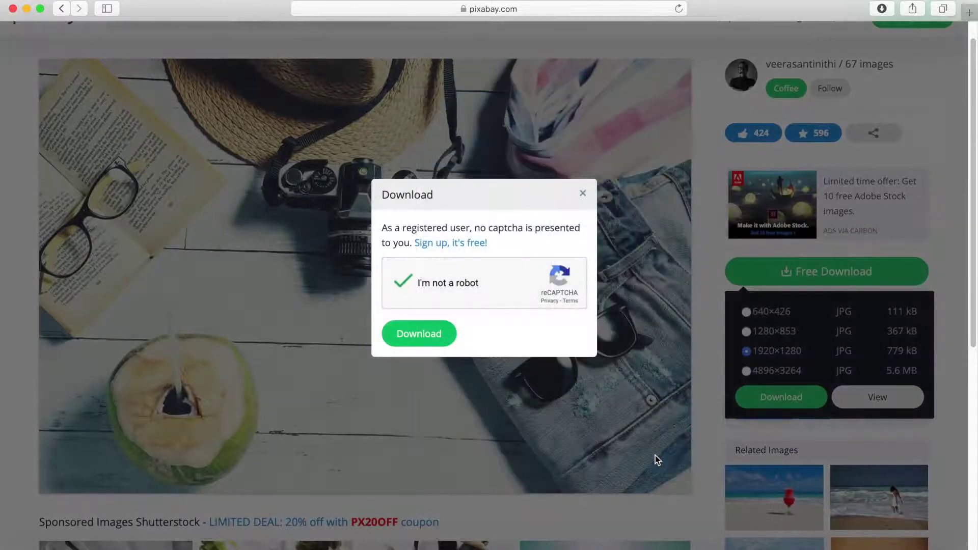
{"action": "left_click", "coordinate": [441, 340]}
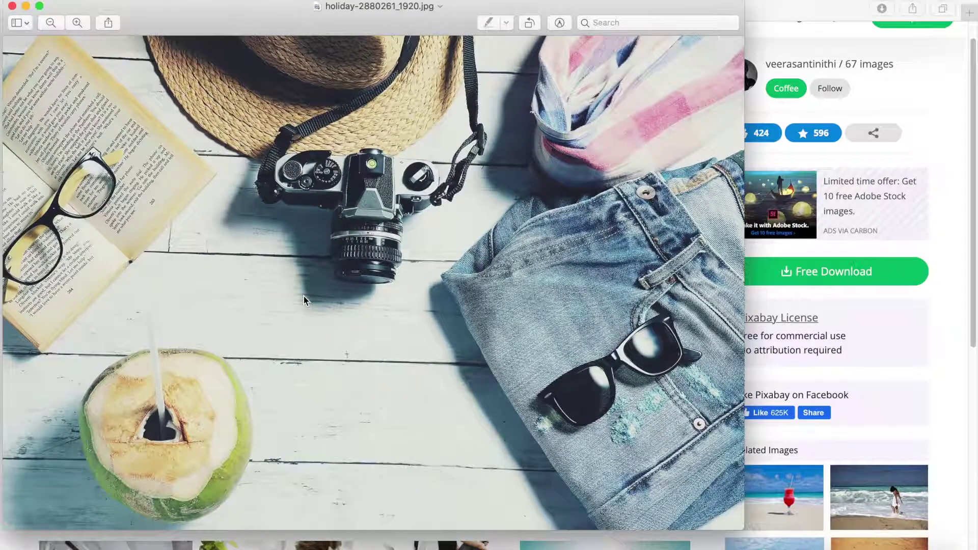
{"action": "left_click", "coordinate": [12, 6]}
- Scroll back to the top of the Pixabay photo page and select the address bar
{"action": "scroll", "coordinate": [83, 164], "scroll_direction": "up", "scroll_amount": 1}
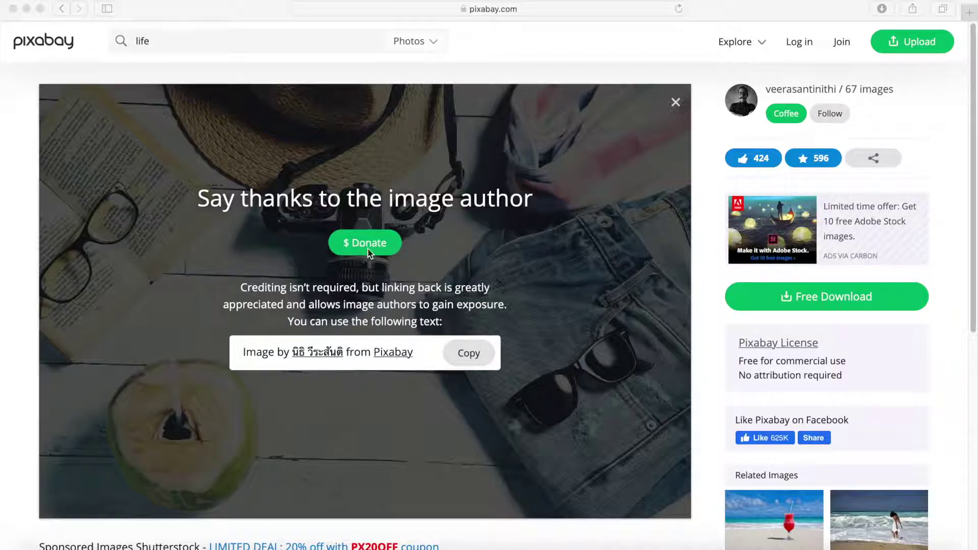
{"action": "left_click", "coordinate": [549, 10]}
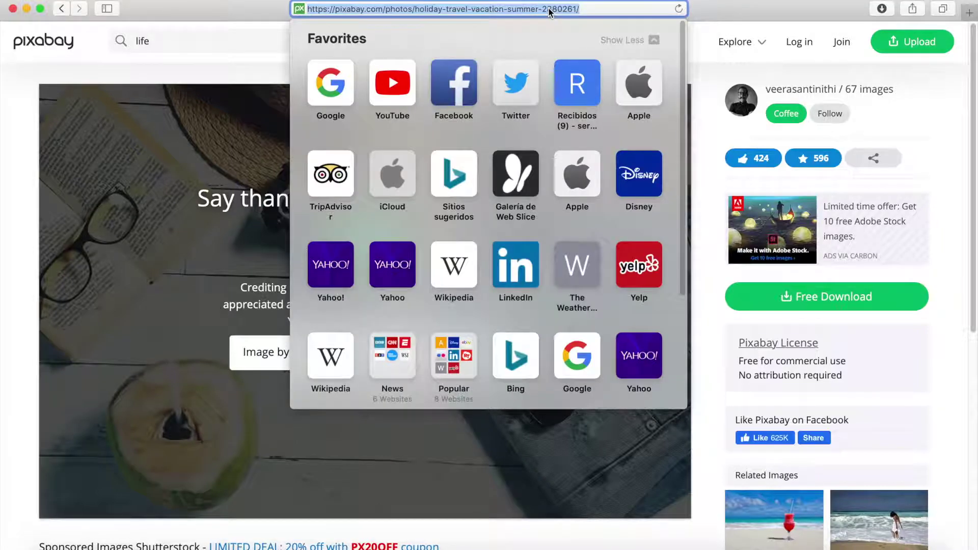
- Open the Pexels website and scroll through its home page
{"action": "type", "text": "pe"}
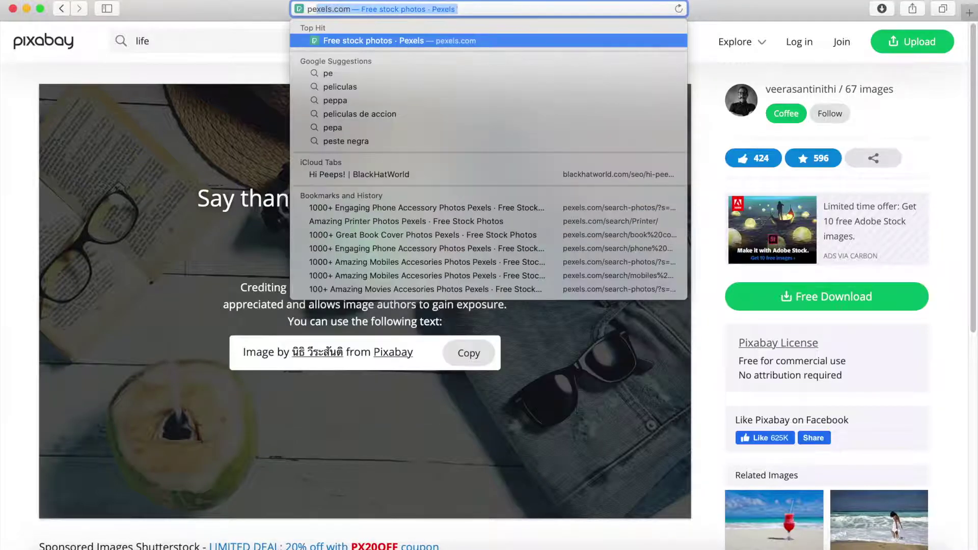
{"action": "key", "text": "Return"}
{"action": "scroll", "coordinate": [630, 263], "scroll_direction": "down", "scroll_amount": 4}
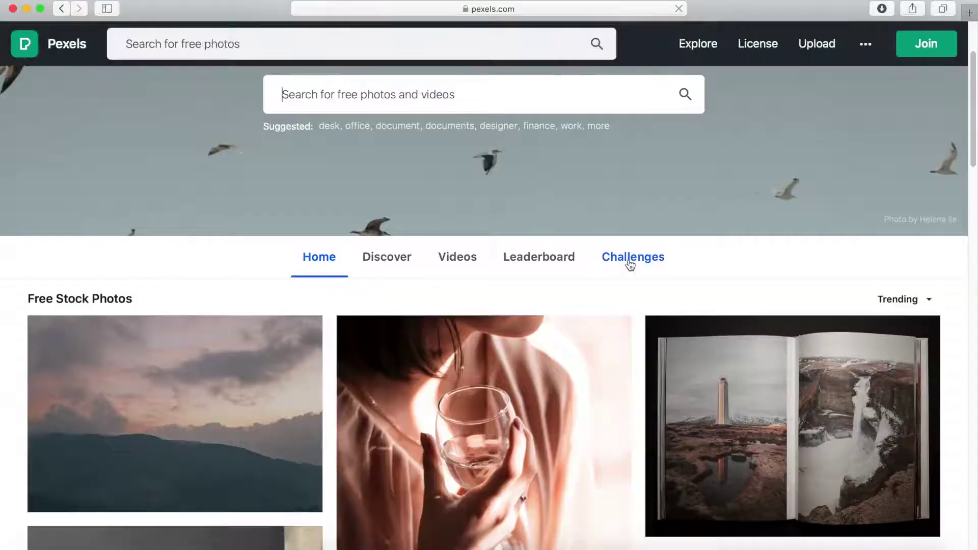
{"action": "scroll", "coordinate": [629, 262], "scroll_direction": "down", "scroll_amount": 3}
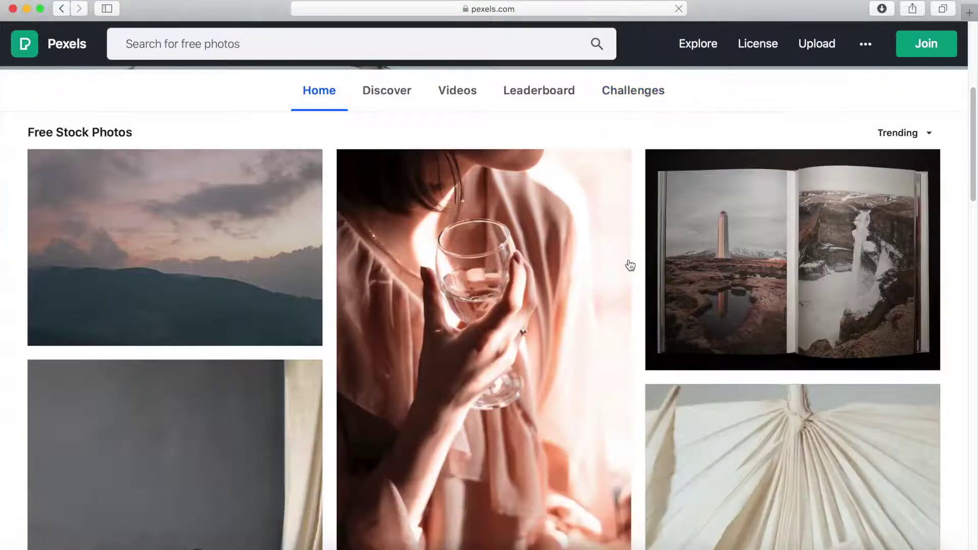
{"action": "scroll", "coordinate": [630, 262], "scroll_direction": "down", "scroll_amount": 5}
{"action": "scroll", "coordinate": [630, 262], "scroll_direction": "up", "scroll_amount": 10}
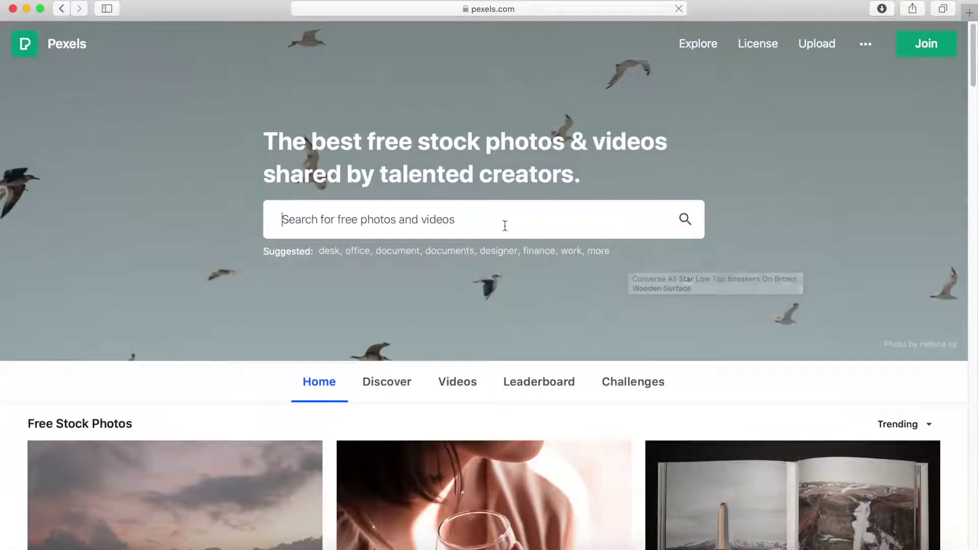
- Browse the Pexels Discover section
{"action": "left_click", "coordinate": [377, 383]}
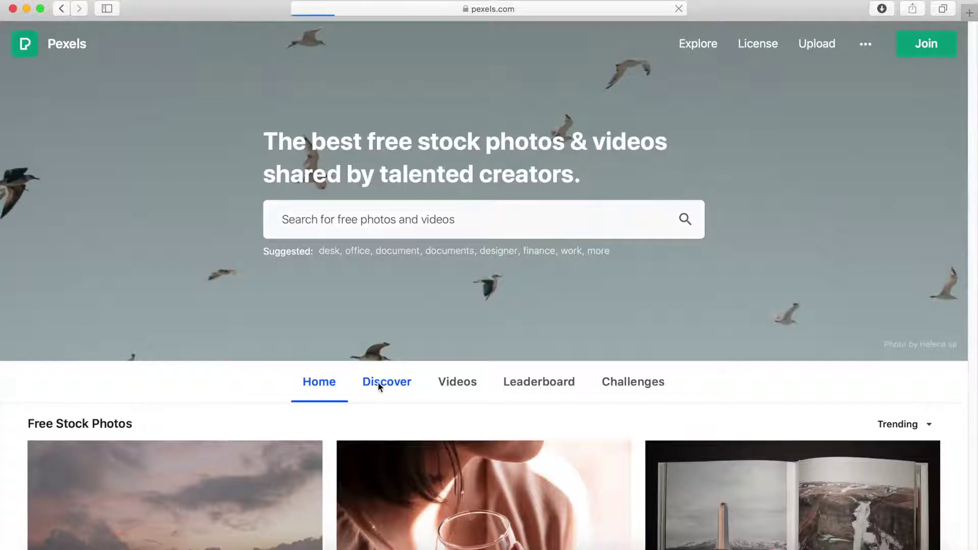
{"action": "scroll", "coordinate": [378, 386], "scroll_direction": "down", "scroll_amount": 8}
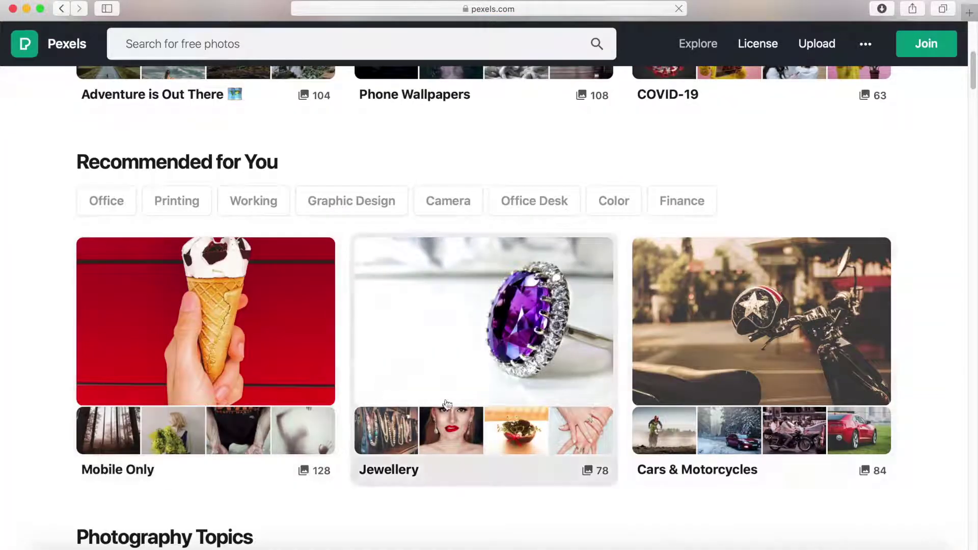
{"action": "scroll", "coordinate": [528, 366], "scroll_direction": "down", "scroll_amount": 1}
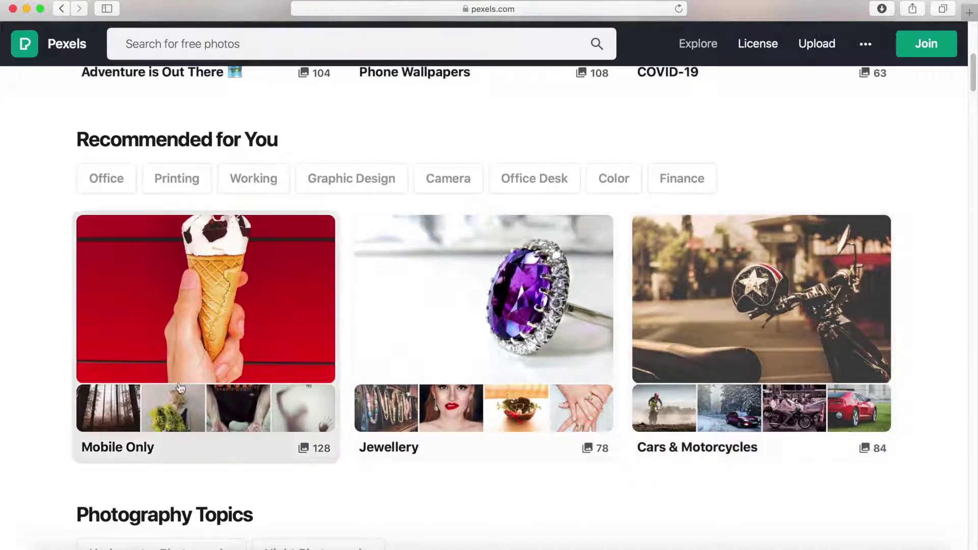
{"action": "scroll", "coordinate": [720, 387], "scroll_direction": "down", "scroll_amount": 3}
{"action": "scroll", "coordinate": [719, 380], "scroll_direction": "down", "scroll_amount": 5}
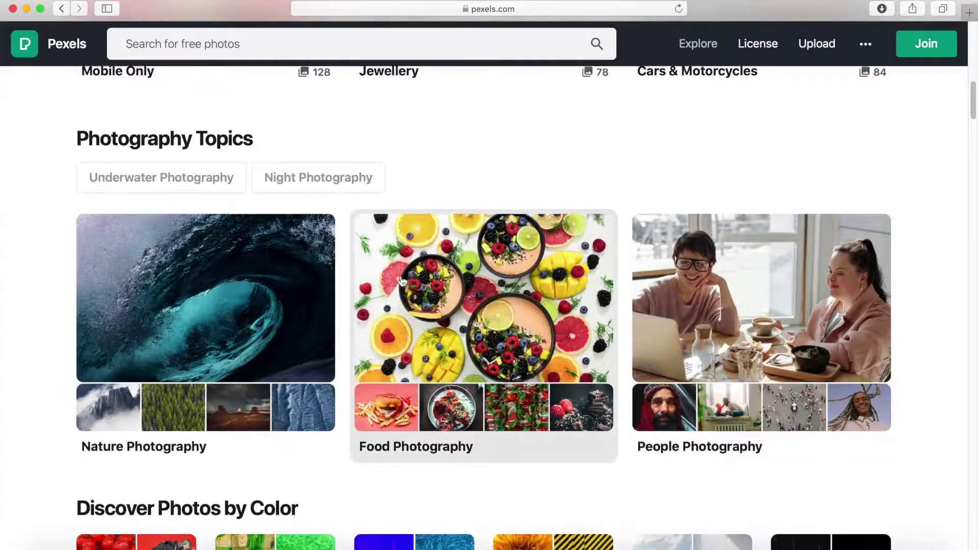
{"action": "scroll", "coordinate": [400, 276], "scroll_direction": "down", "scroll_amount": 5}
{"action": "scroll", "coordinate": [421, 293], "scroll_direction": "up", "scroll_amount": 18}
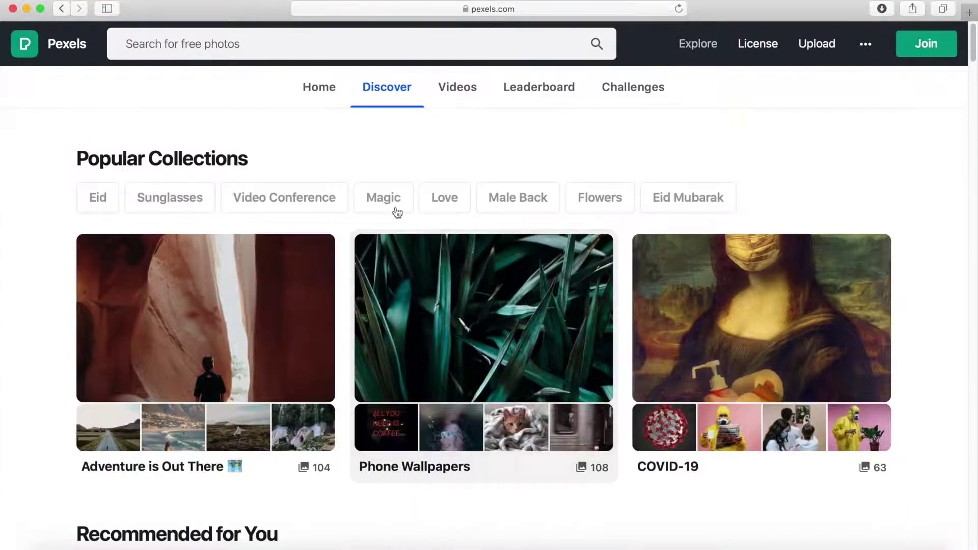
- Rerun the recent 'Phone Accessory' search and open the camera, laptop and green T-shirt flat-lay
{"action": "left_click", "coordinate": [320, 88]}
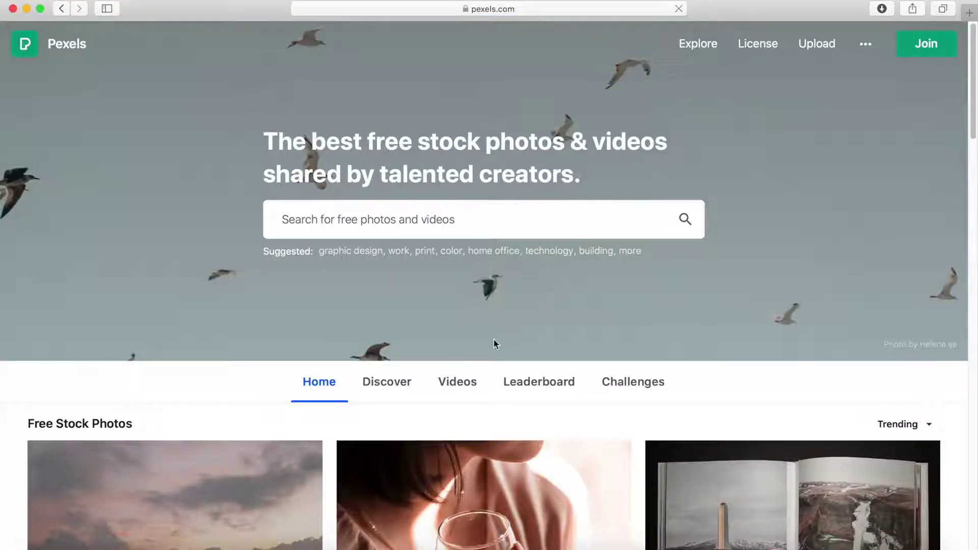
{"action": "left_click", "coordinate": [356, 218]}
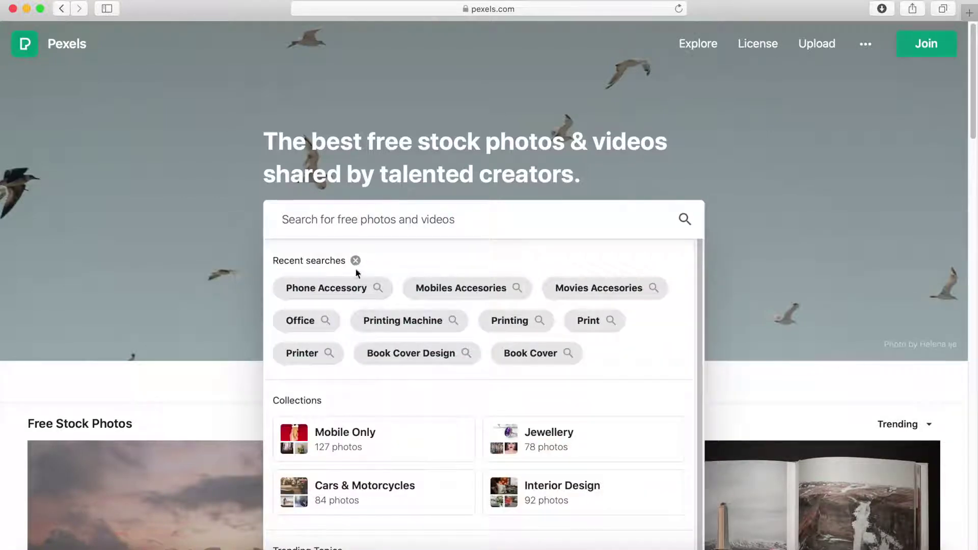
{"action": "left_click", "coordinate": [350, 288]}
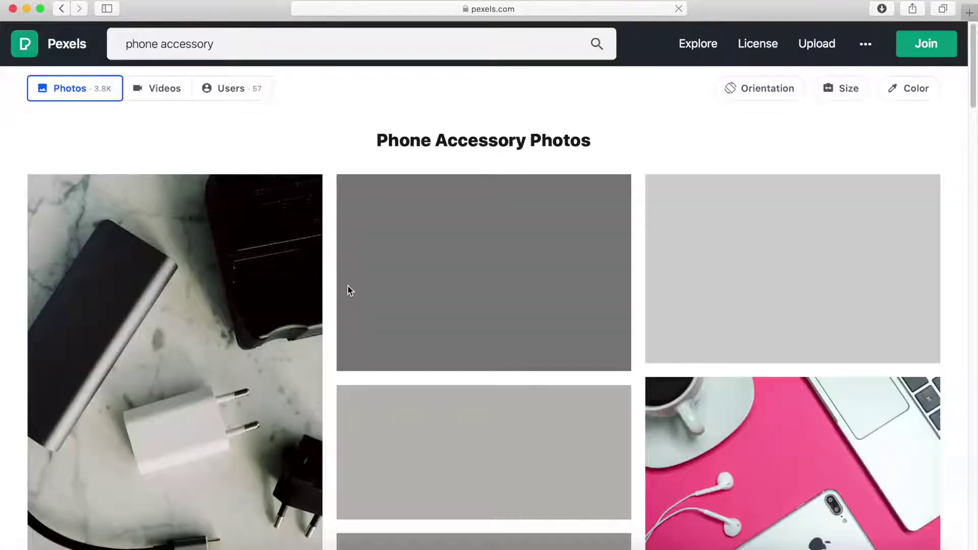
{"action": "scroll", "coordinate": [349, 290], "scroll_direction": "down", "scroll_amount": 5}
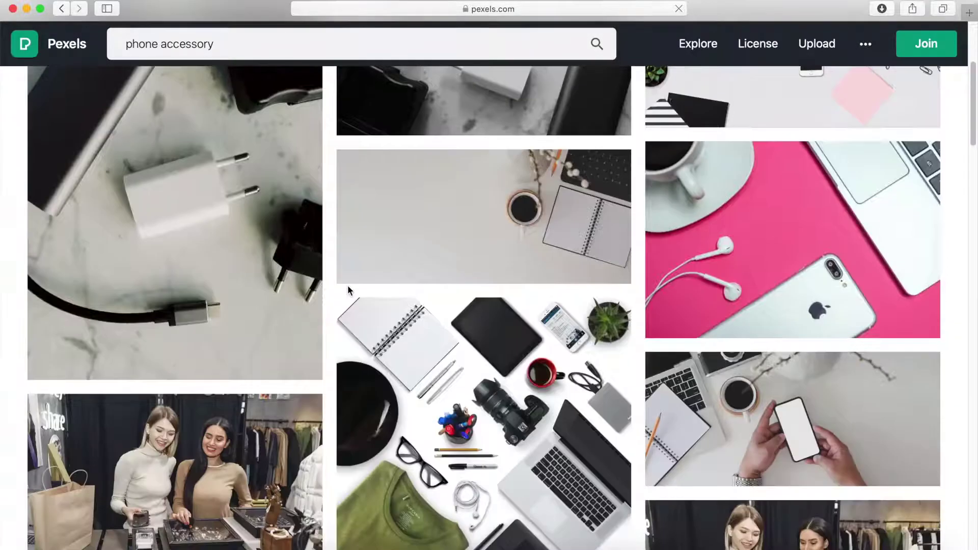
{"action": "scroll", "coordinate": [348, 288], "scroll_direction": "down", "scroll_amount": 5}
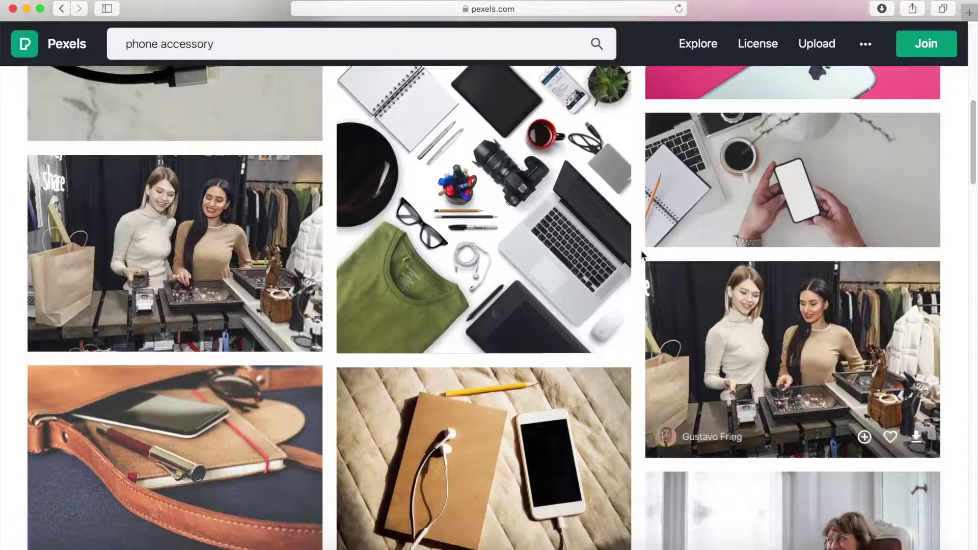
{"action": "left_click", "coordinate": [585, 198]}
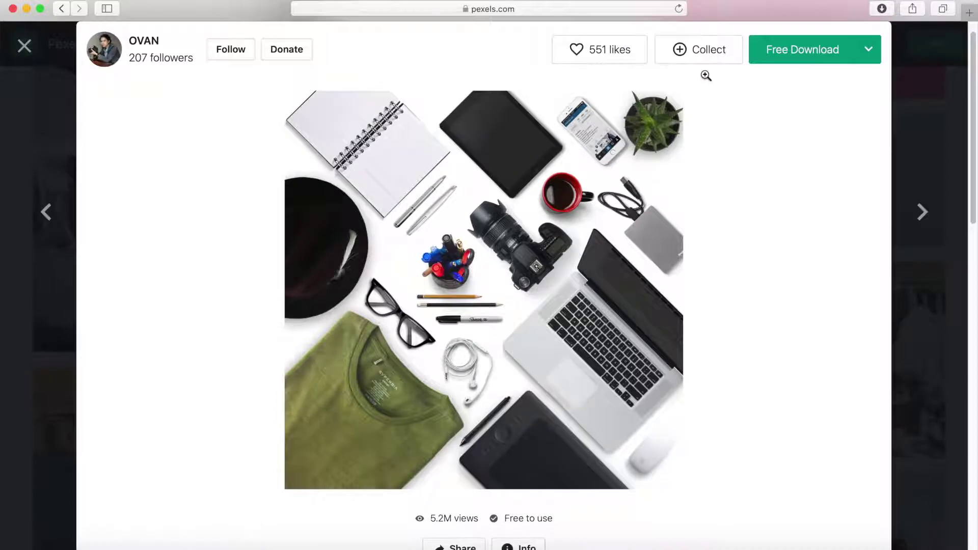
- Download the flat-lay photo, confirm it in Safari's downloads, and close the preview
{"action": "left_click", "coordinate": [814, 56]}
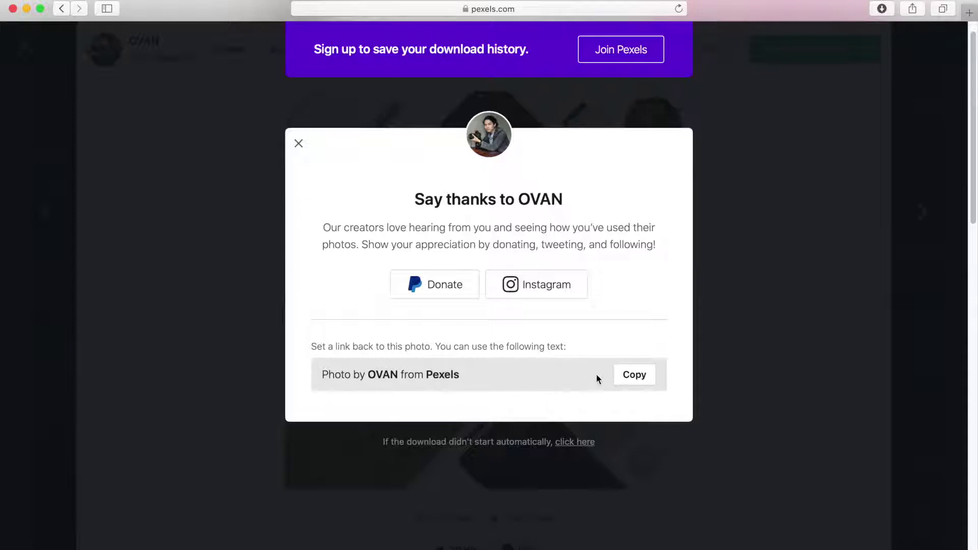
{"action": "left_click", "coordinate": [299, 146]}
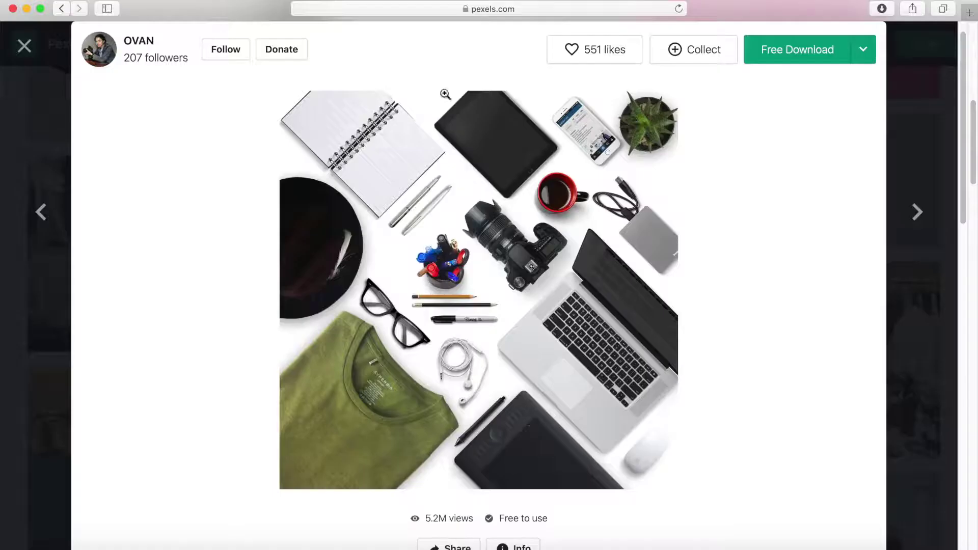
{"action": "left_click", "coordinate": [882, 8]}
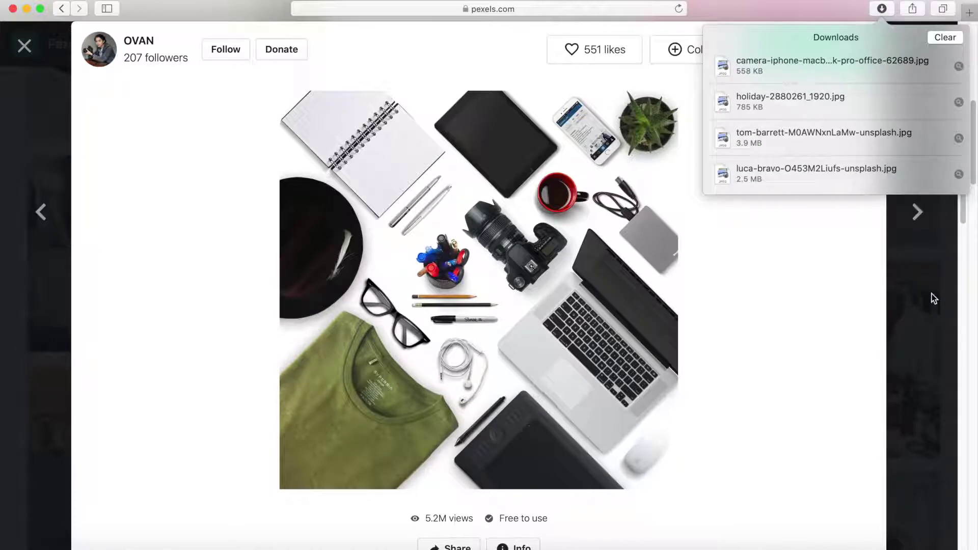
{"action": "left_click", "coordinate": [928, 295]}
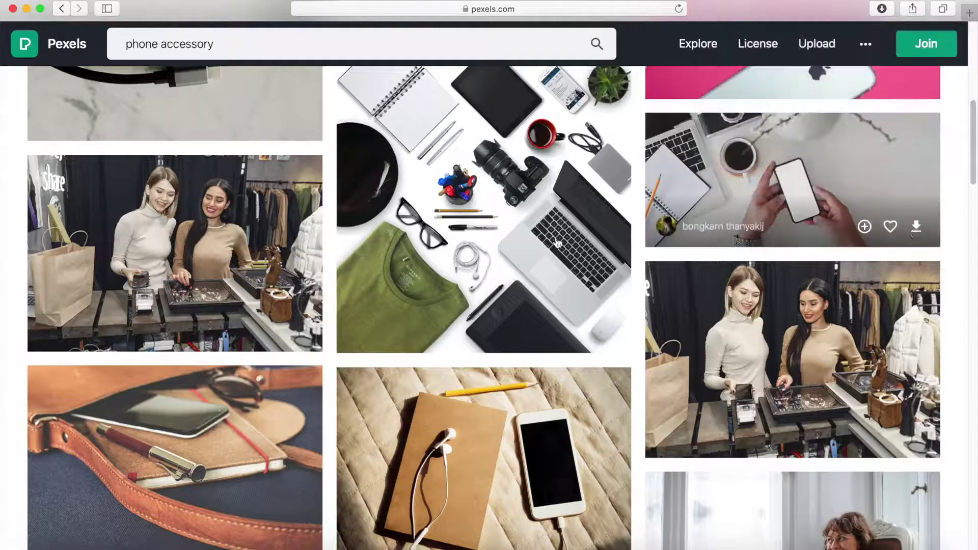
{"action": "scroll", "coordinate": [400, 240], "scroll_direction": "up", "scroll_amount": 10}
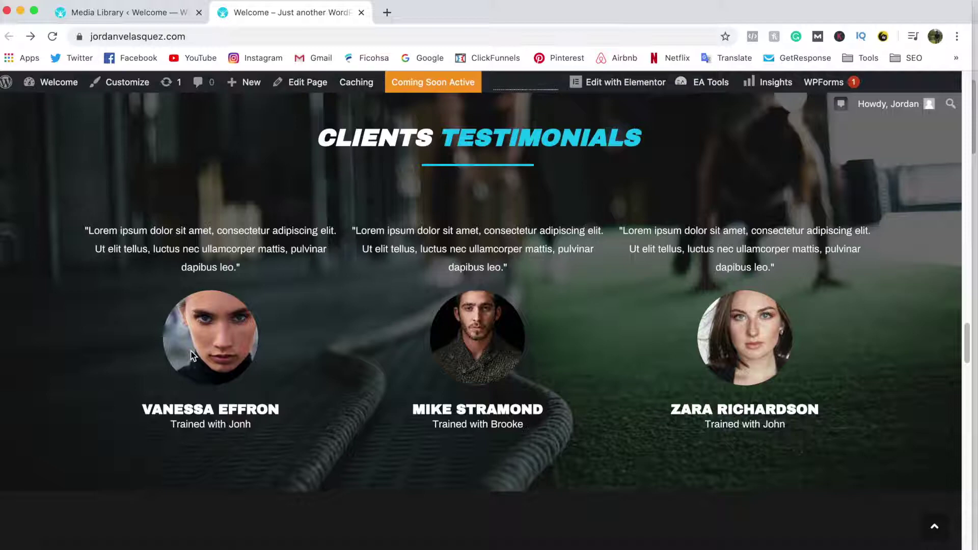
- Switch back to the Safari window with Pexels results and enter 'foto' to reach fotor.com
{"action": "key", "text": "ctrl+Right"}
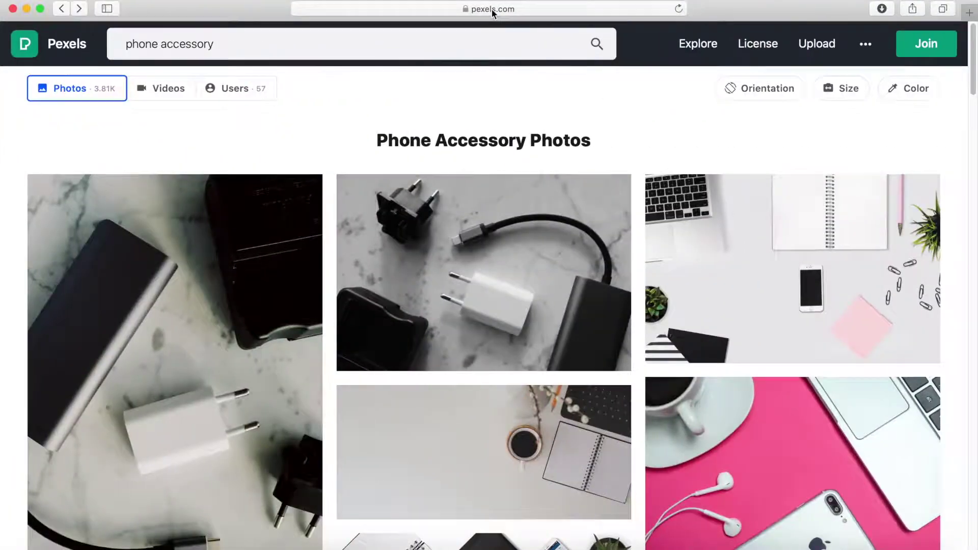
{"action": "left_click", "coordinate": [493, 10]}
{"action": "type", "text": "foto"}
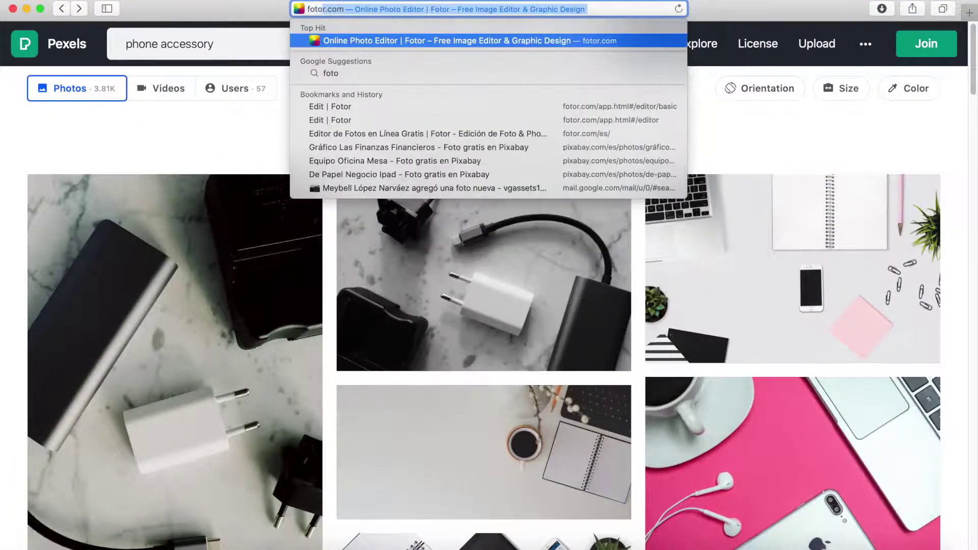
- Load fotor.com and open the luca-bravo boat-on-mountain-lake photo (4000×2666) from the Desktop in the editor
{"action": "key", "text": "Return"}
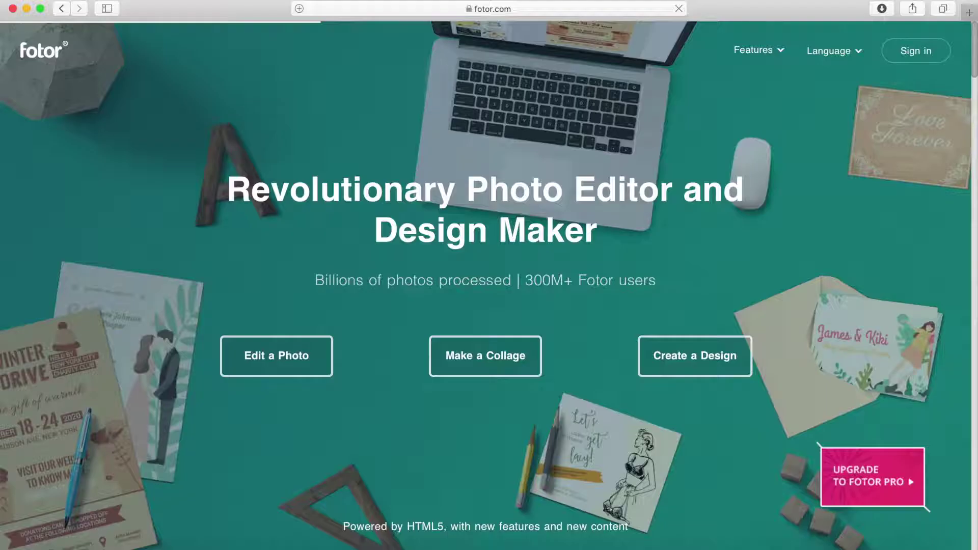
{"action": "left_click", "coordinate": [284, 368]}
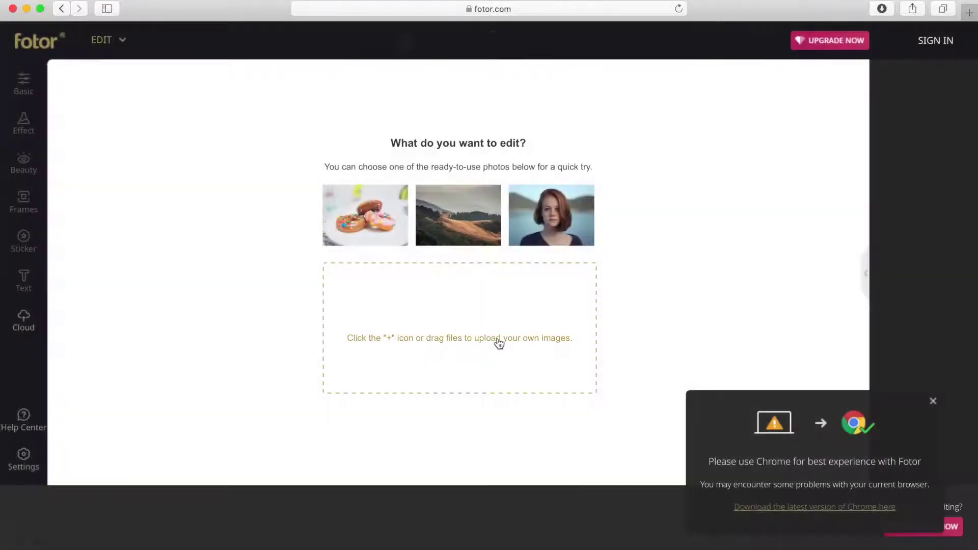
{"action": "left_click", "coordinate": [499, 344]}
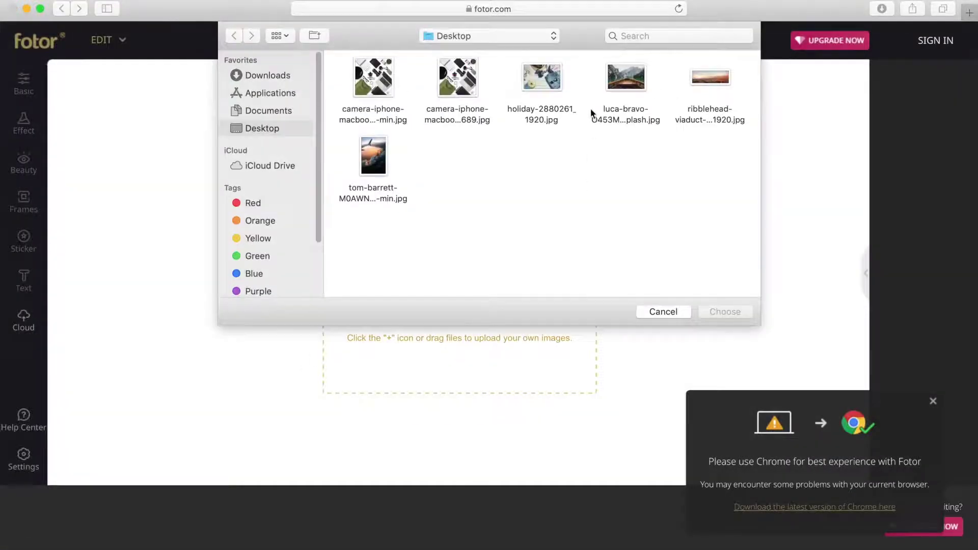
{"action": "double_click", "coordinate": [626, 77]}
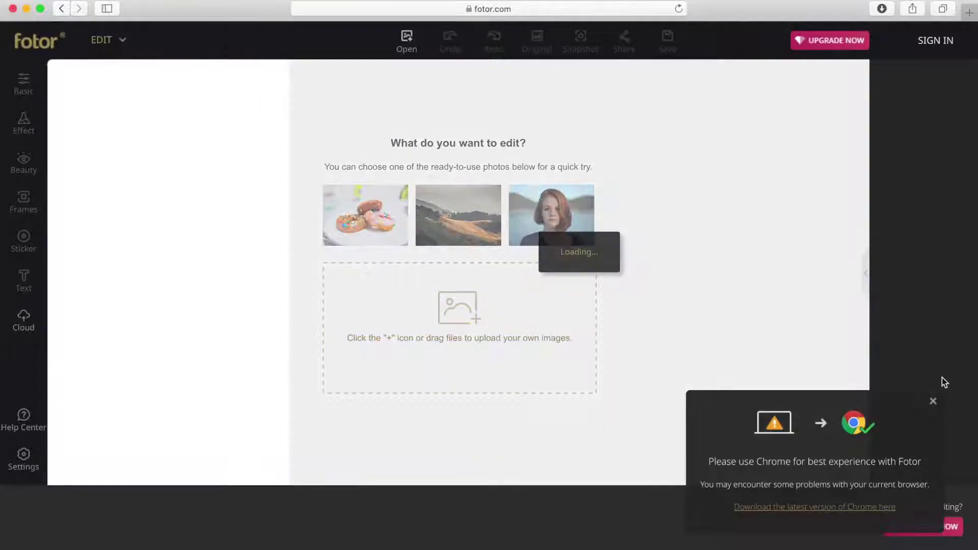
{"action": "left_click", "coordinate": [932, 402]}
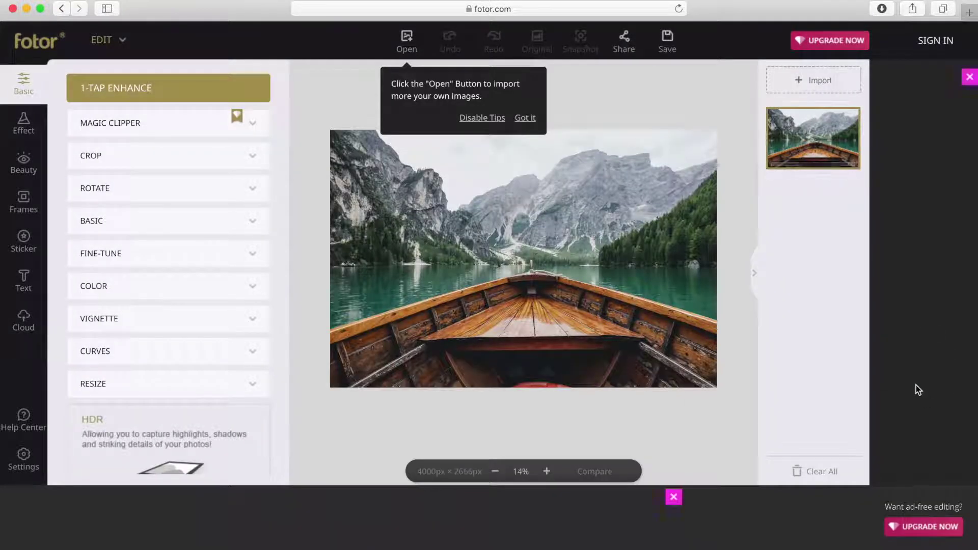
- Change the photo width from 4000 to 200 px, giving 200×133 px with proportions kept
{"action": "left_click", "coordinate": [135, 388]}
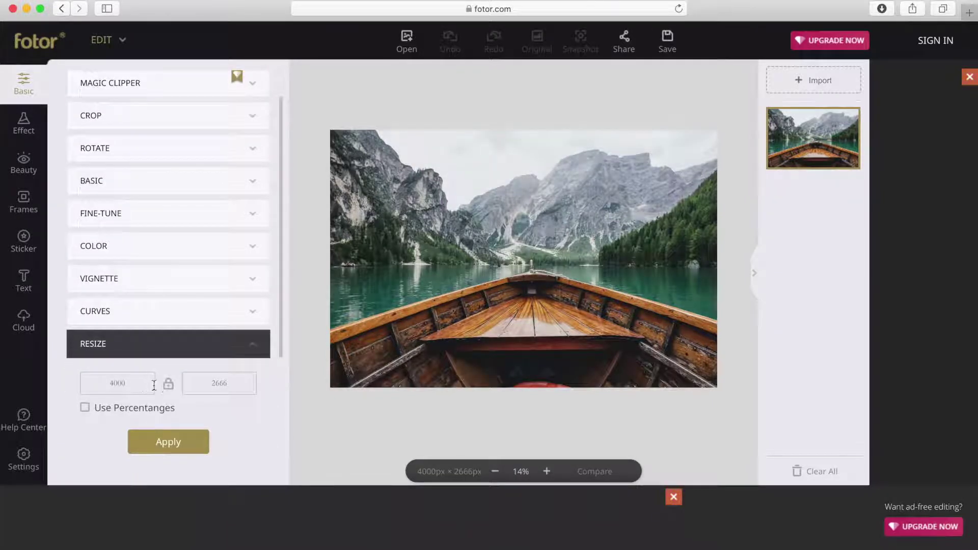
{"action": "double_click", "coordinate": [125, 385]}
{"action": "type", "text": "200"}
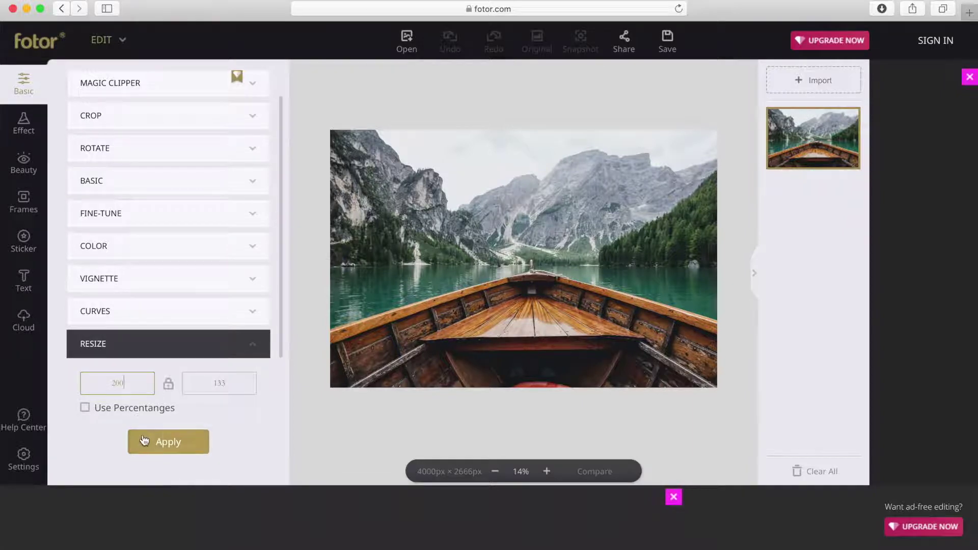
{"action": "left_click", "coordinate": [168, 441]}
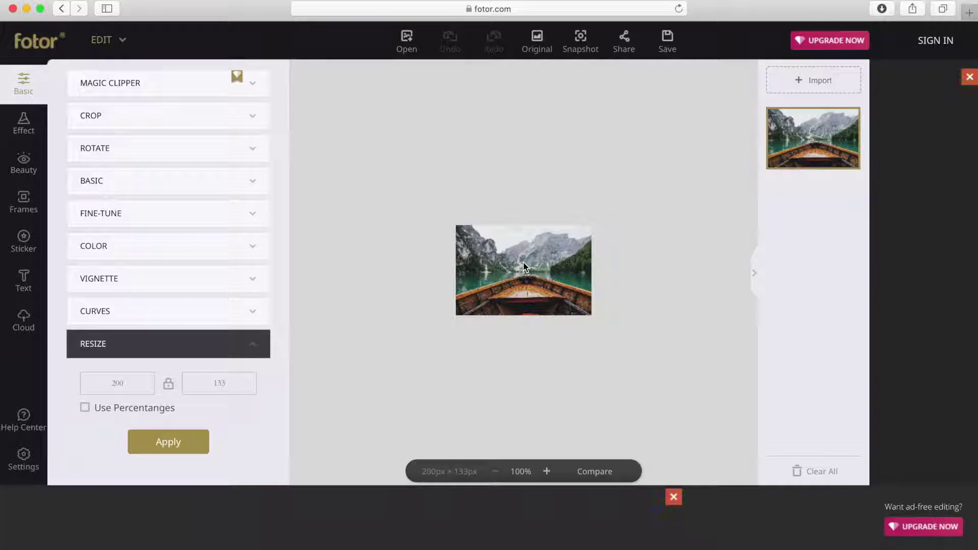
- Export the resized photo as a JPG at High quality, signing in to download it
{"action": "left_click", "coordinate": [670, 43]}
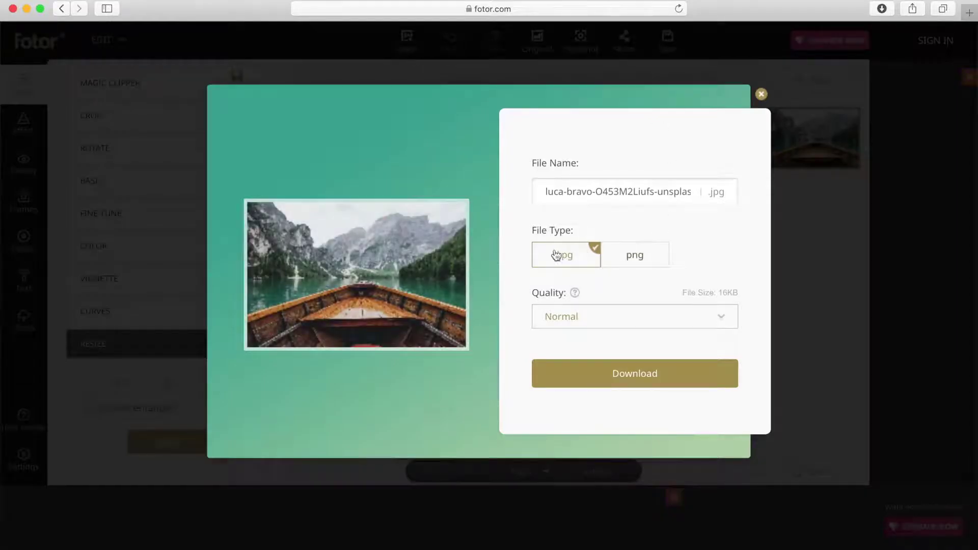
{"action": "left_click", "coordinate": [635, 257]}
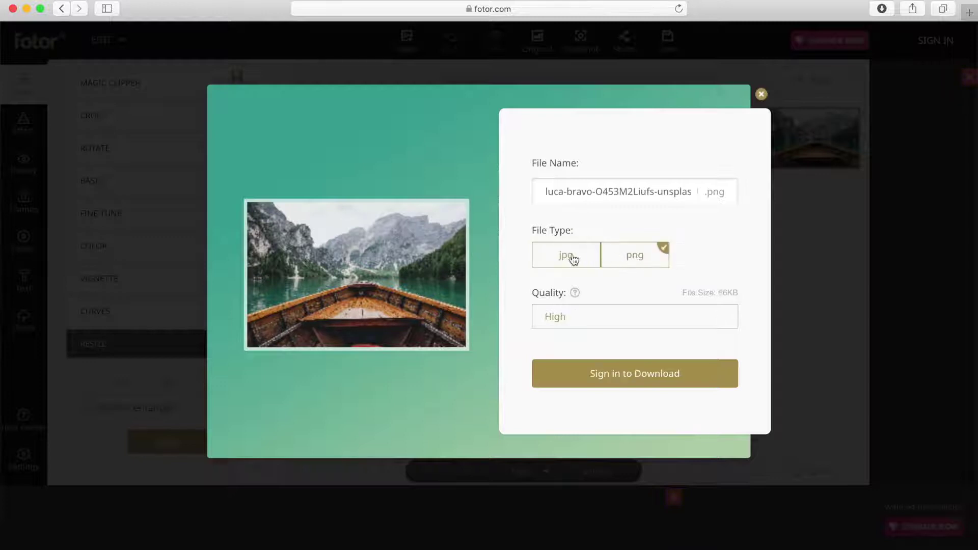
{"action": "left_click", "coordinate": [564, 258]}
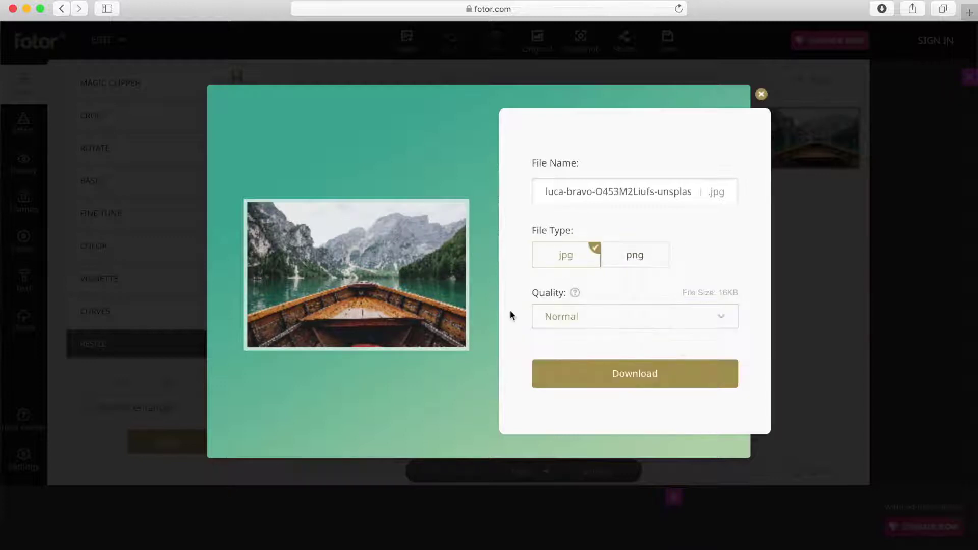
{"action": "left_click", "coordinate": [573, 321]}
{"action": "left_click", "coordinate": [573, 359]}
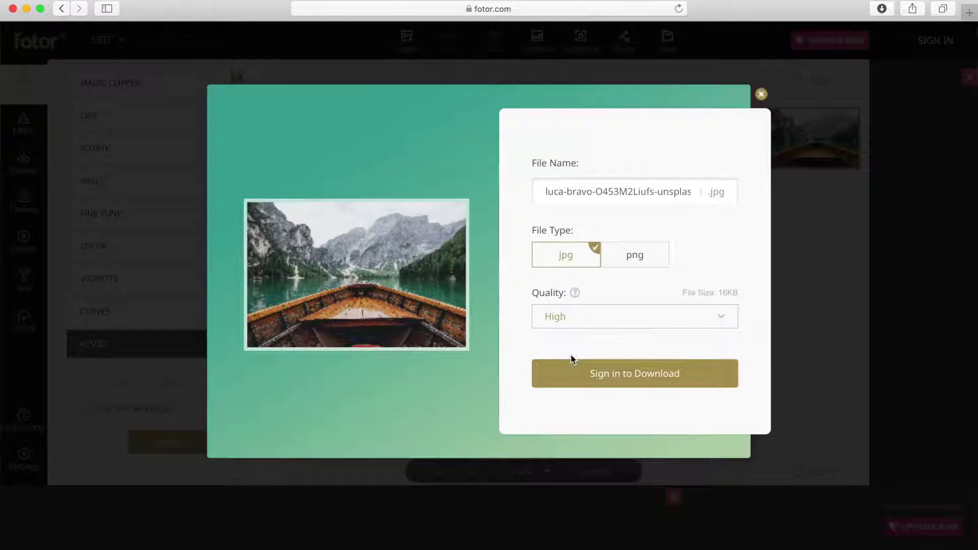
{"action": "left_click", "coordinate": [614, 378]}
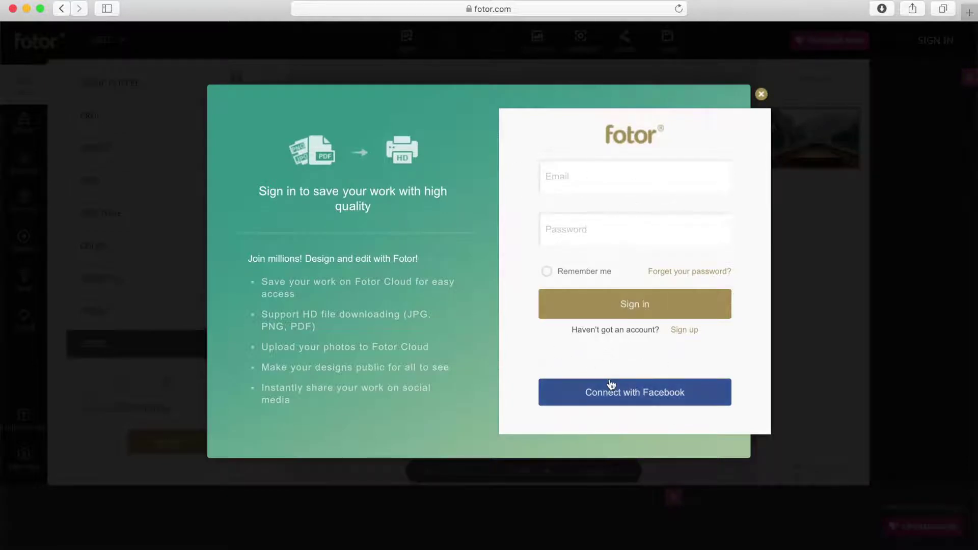
{"action": "left_click", "coordinate": [633, 392]}
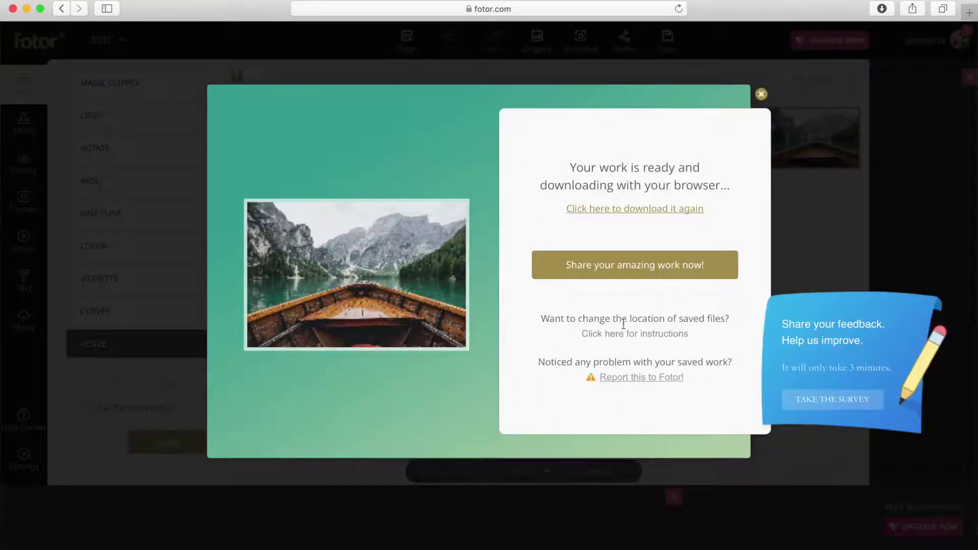
- Confirm the 16 KB JPG in Safari's Downloads list and close the confirmation panel
{"action": "left_click", "coordinate": [881, 8]}
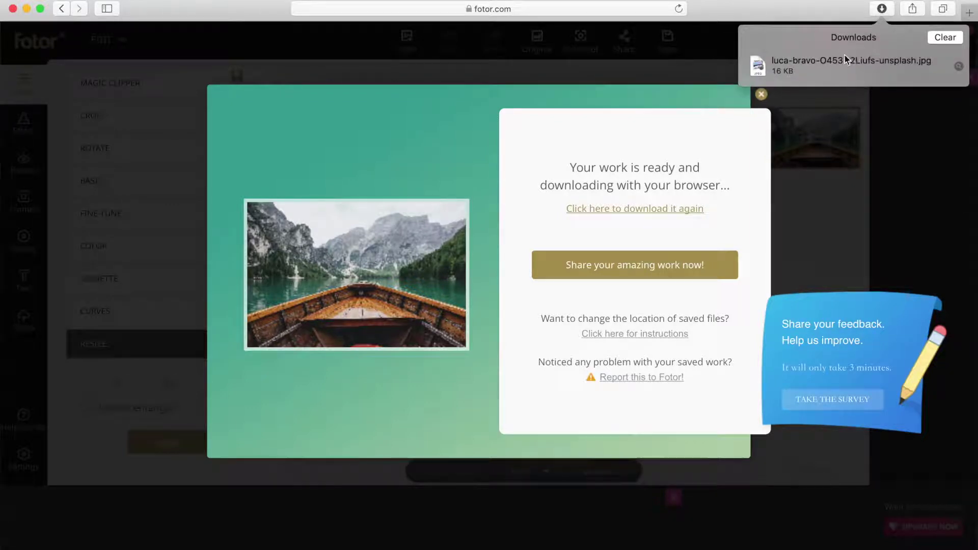
{"action": "left_click", "coordinate": [878, 109]}
{"action": "left_click", "coordinate": [761, 95]}
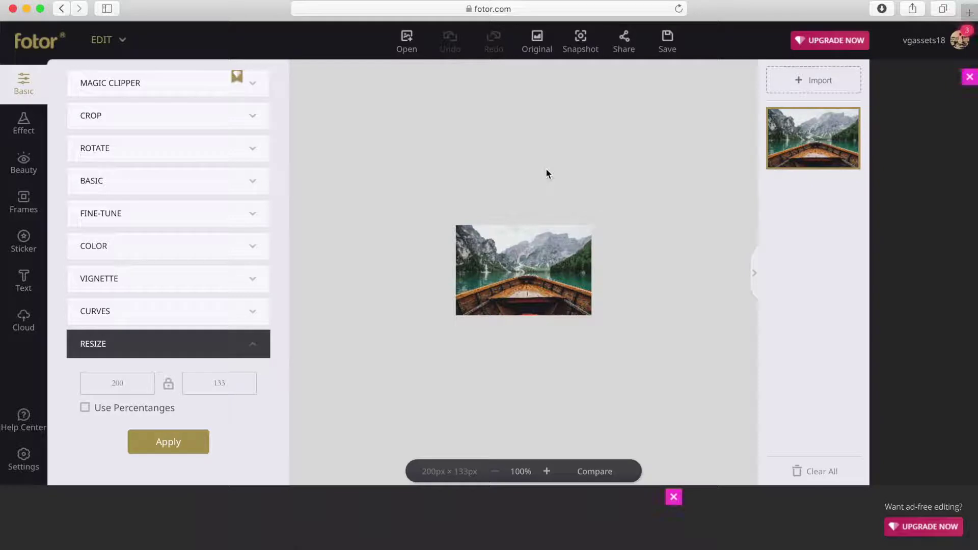
- Search Google for 'optimizilla' and open the Online Image Compressor at imagecompressor.com
{"action": "left_click", "coordinate": [487, 13]}
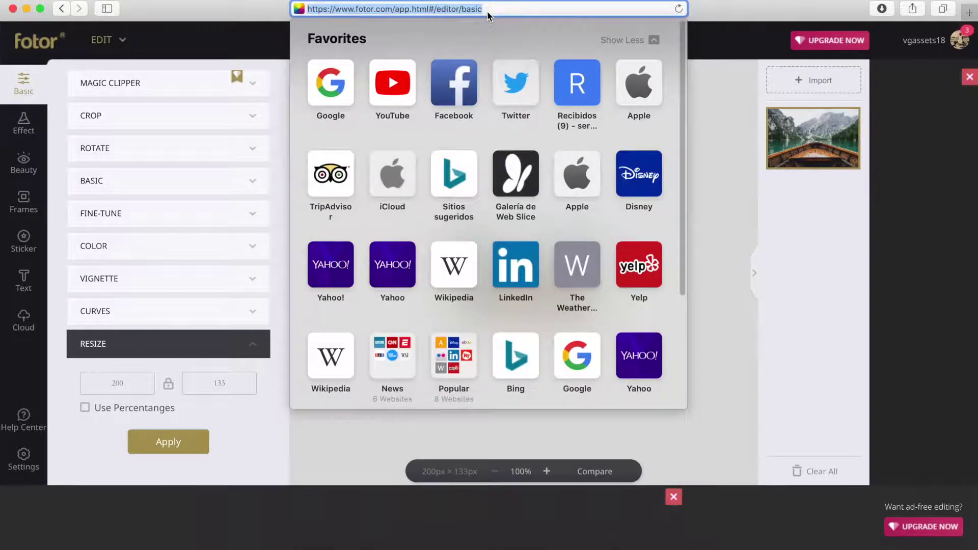
{"action": "type", "text": "optimi"}
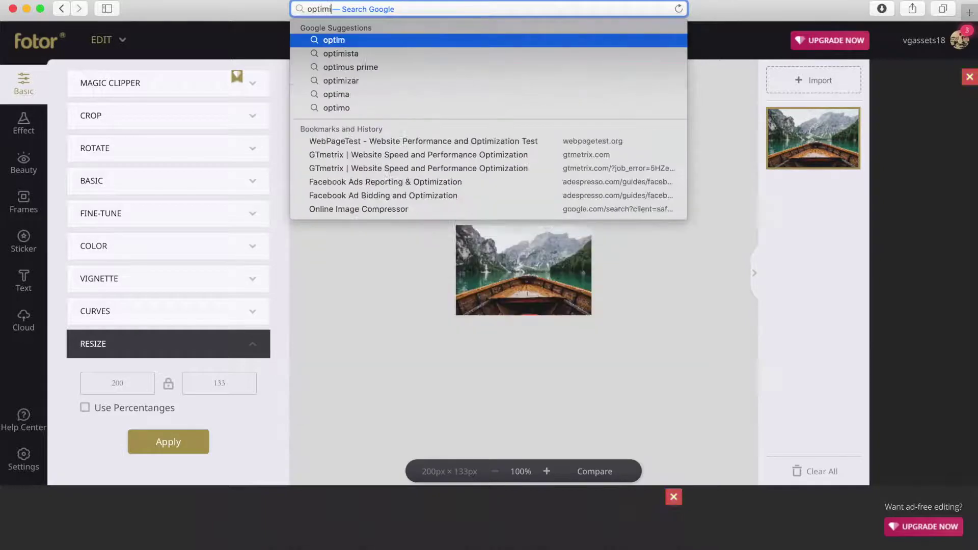
{"action": "type", "text": "zilla"}
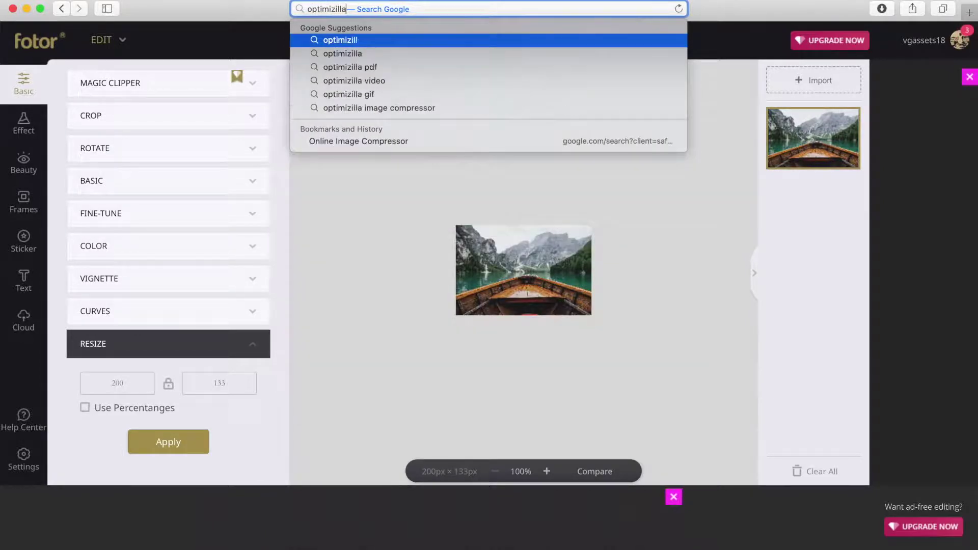
{"action": "key", "text": "Return"}
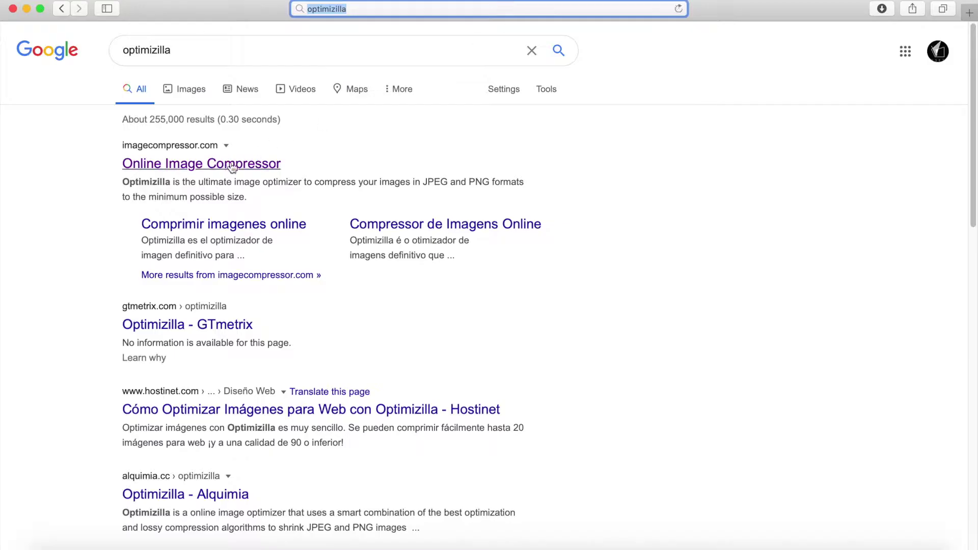
{"action": "left_click", "coordinate": [231, 164]}
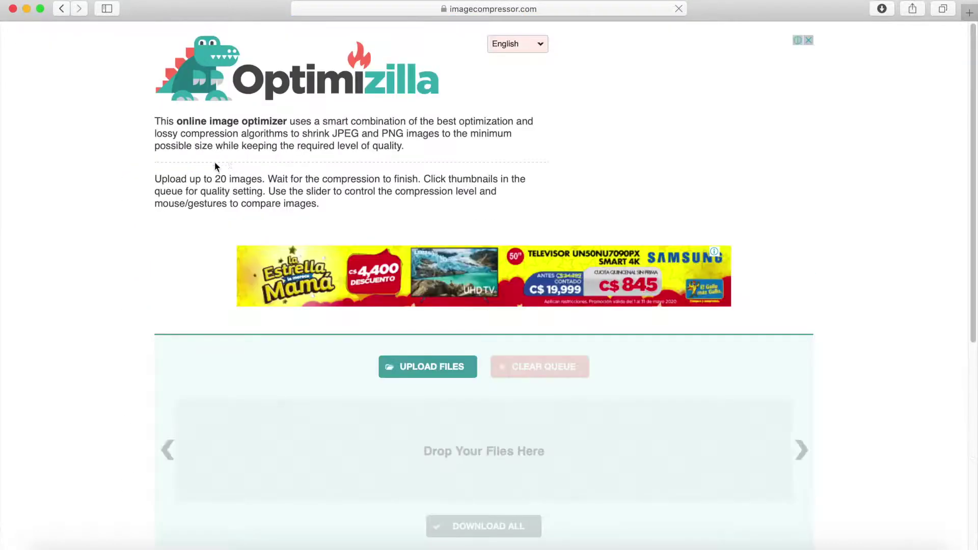
- Upload the camera-iphone photo from the Desktop to Optimizilla
{"action": "scroll", "coordinate": [394, 142], "scroll_direction": "down", "scroll_amount": 5}
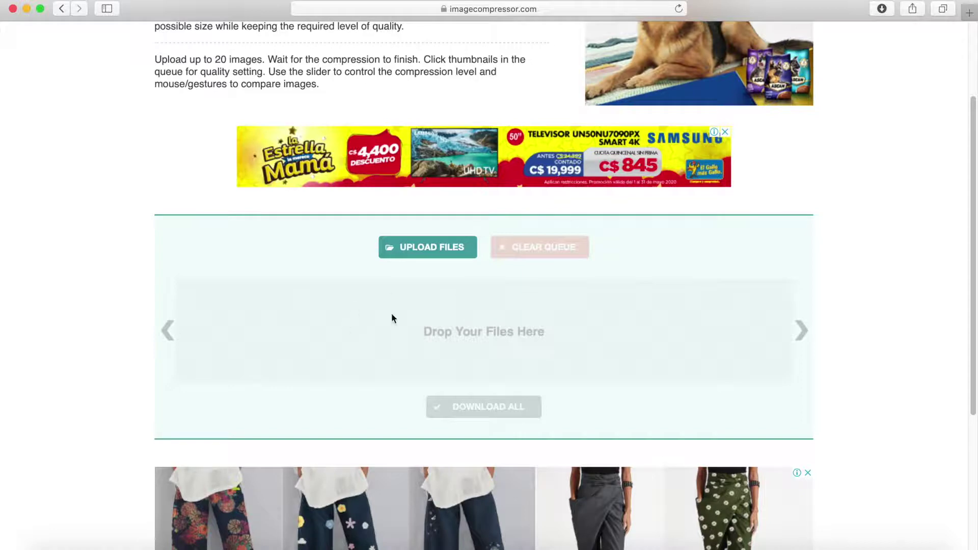
{"action": "left_click", "coordinate": [436, 249]}
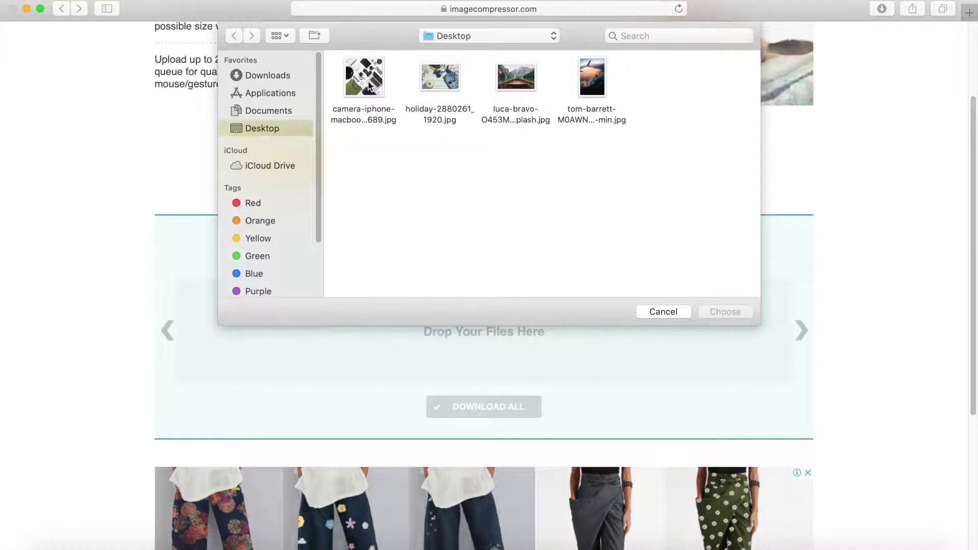
{"action": "double_click", "coordinate": [368, 81]}
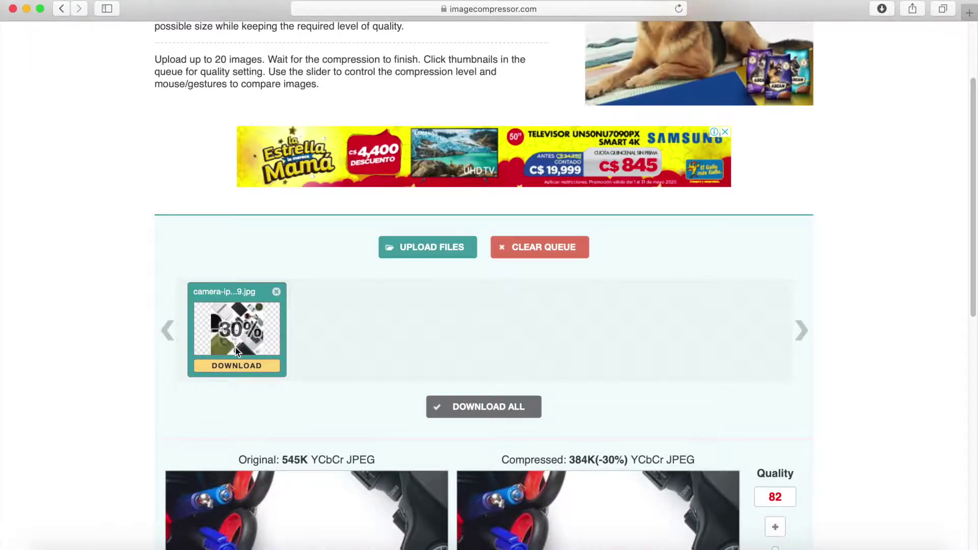
- Review the 545K→384K (−30%) result at quality 82 and download the -min.jpg copy
{"action": "scroll", "coordinate": [235, 347], "scroll_direction": "down", "scroll_amount": 3}
{"action": "scroll", "coordinate": [235, 351], "scroll_direction": "down", "scroll_amount": 3}
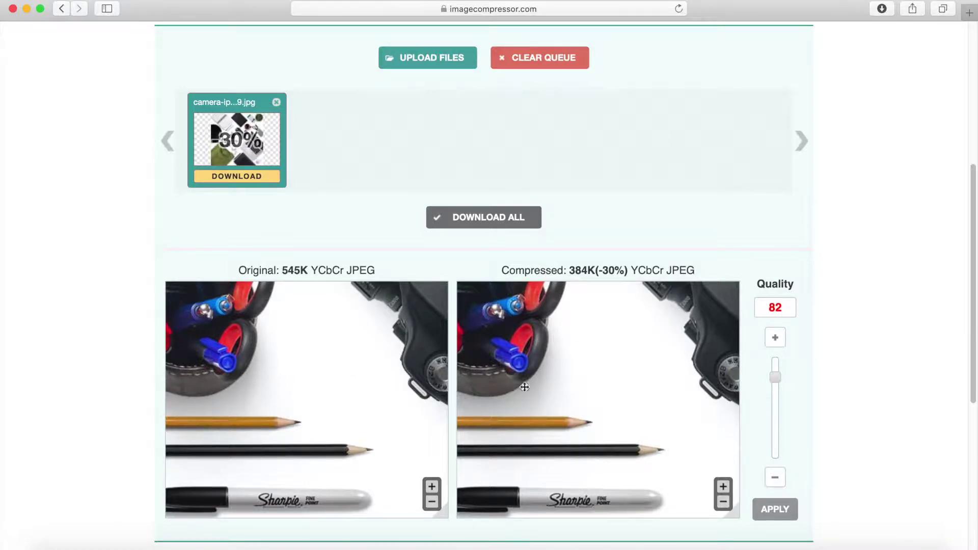
{"action": "scroll", "coordinate": [524, 387], "scroll_direction": "up", "scroll_amount": 5}
{"action": "scroll", "coordinate": [591, 182], "scroll_direction": "up", "scroll_amount": 6}
{"action": "scroll", "coordinate": [700, 361], "scroll_direction": "down", "scroll_amount": 4}
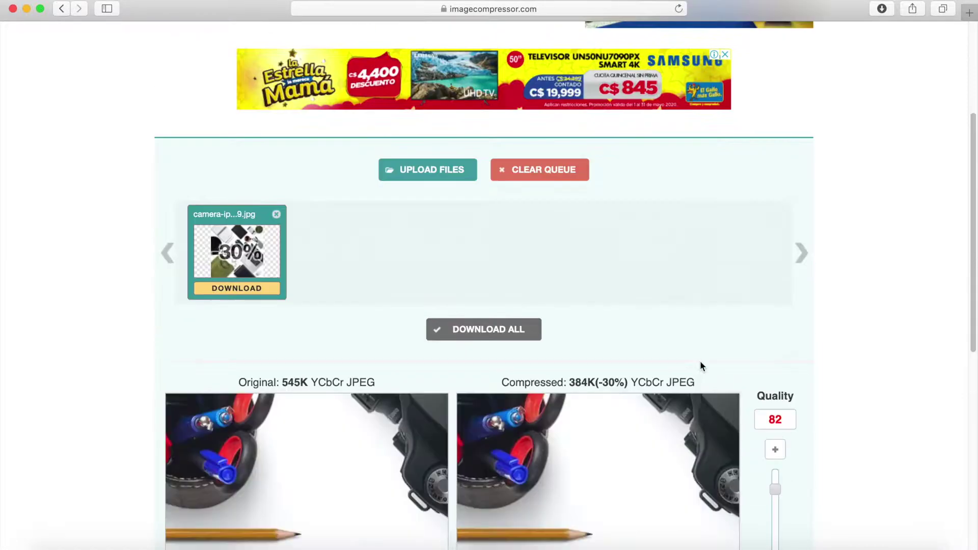
{"action": "scroll", "coordinate": [561, 346], "scroll_direction": "up", "scroll_amount": 1}
{"action": "left_click", "coordinate": [217, 305]}
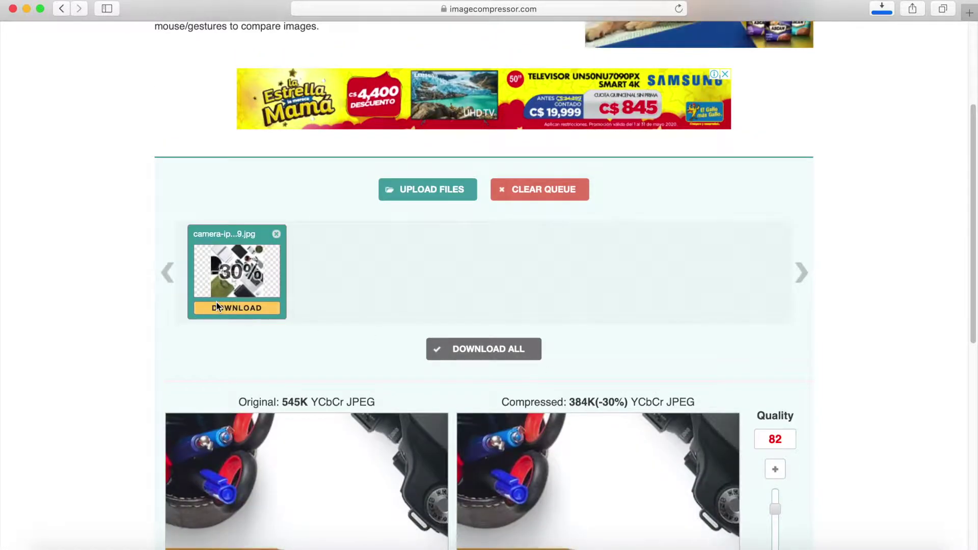
{"action": "scroll", "coordinate": [282, 392], "scroll_direction": "up", "scroll_amount": 3}
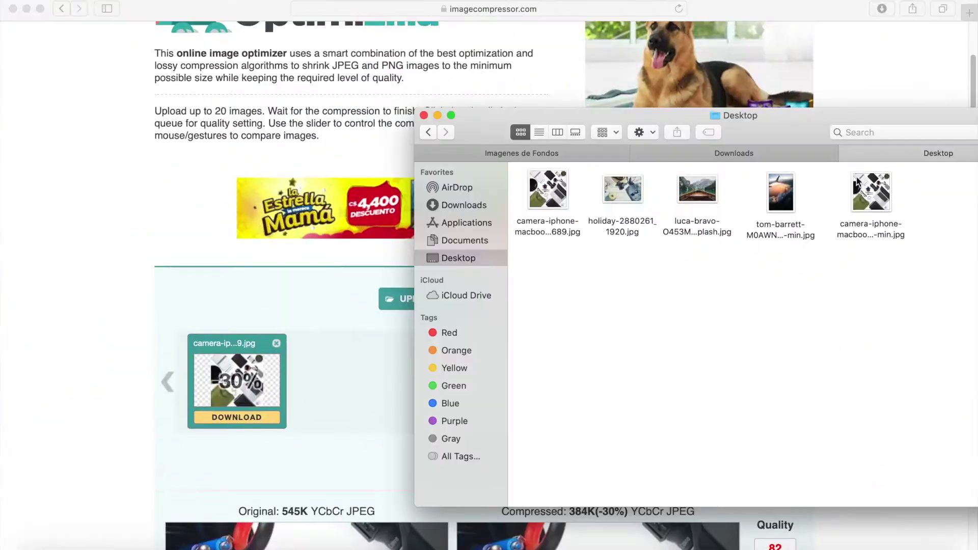
{"action": "right_click", "coordinate": [641, 315]}
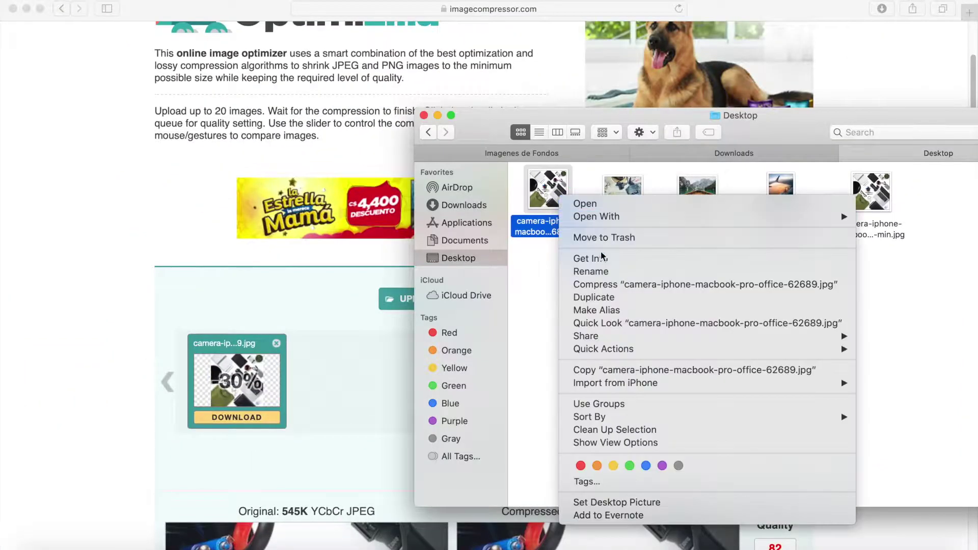
{"action": "left_click", "coordinate": [585, 259]}
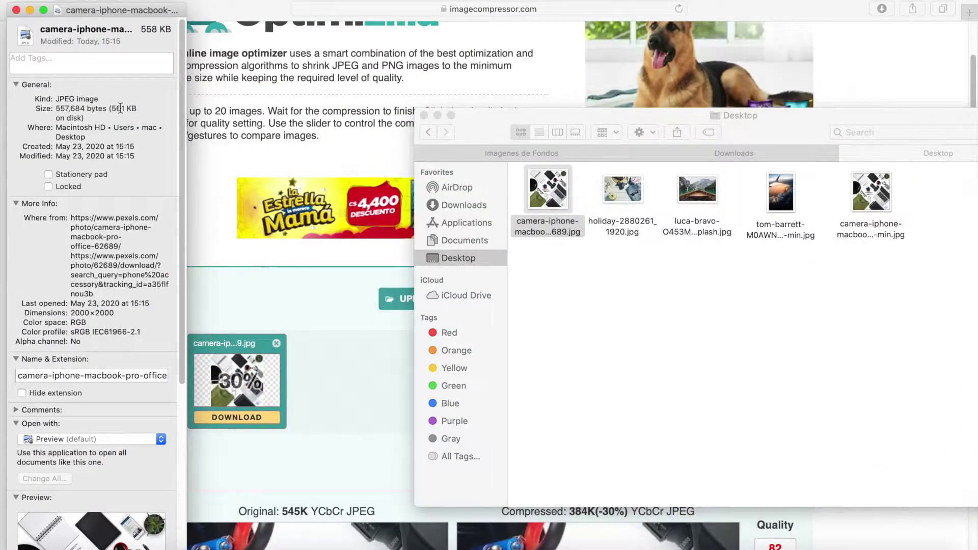
{"action": "left_click", "coordinate": [16, 10]}
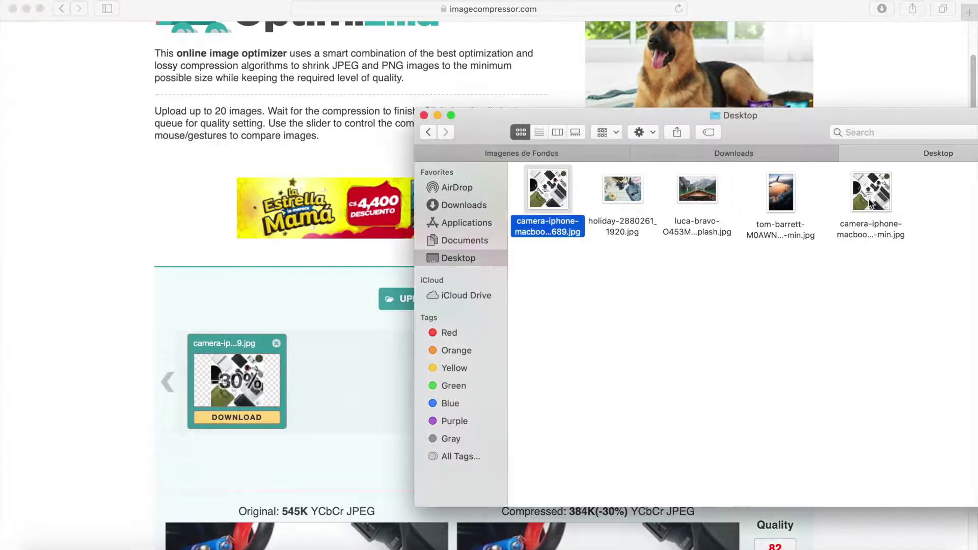
{"action": "right_click", "coordinate": [882, 203]}
{"action": "left_click", "coordinate": [780, 265]}
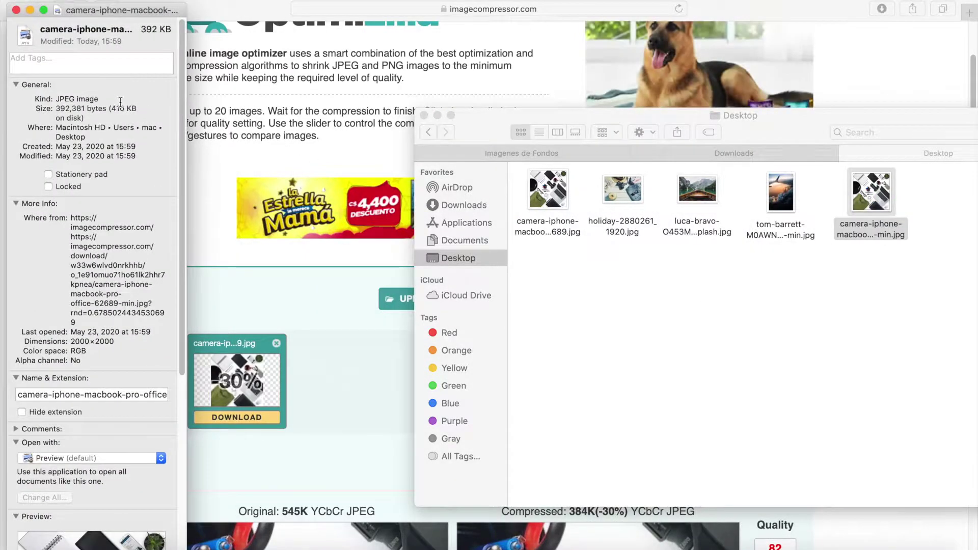
{"action": "left_click", "coordinate": [16, 10]}
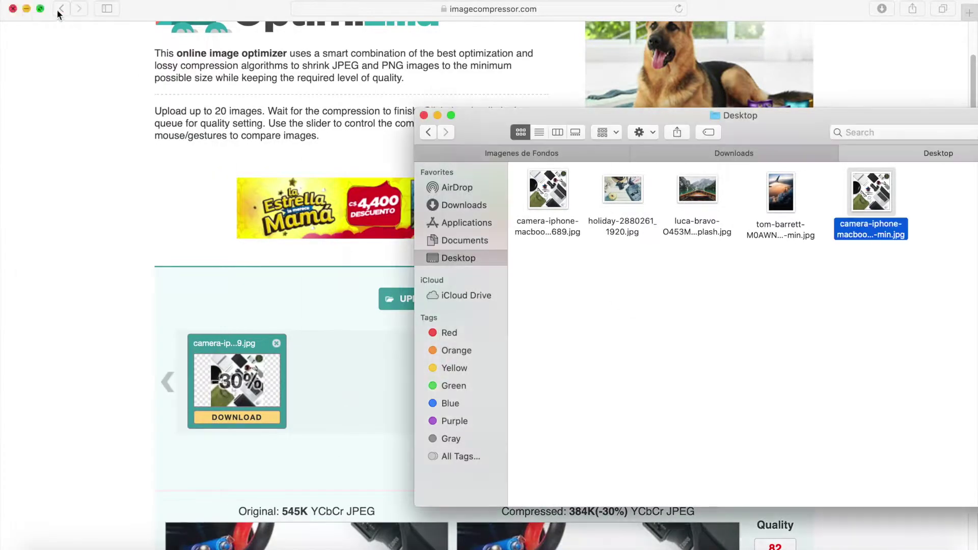